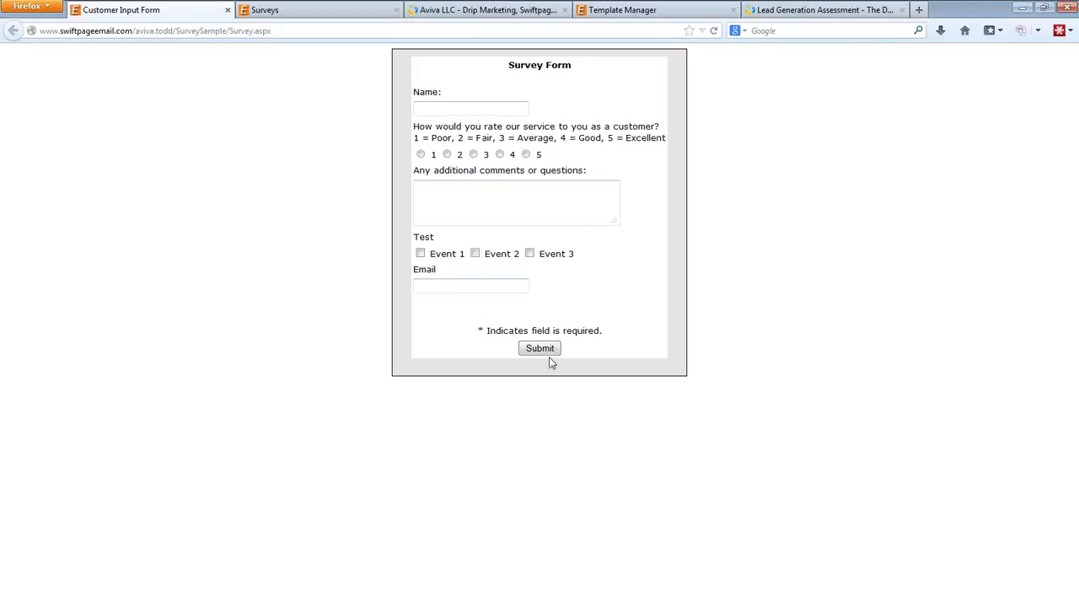
Go back from the live form to the Swiftpage home page and reopen the Surveys area.
click(287, 15)
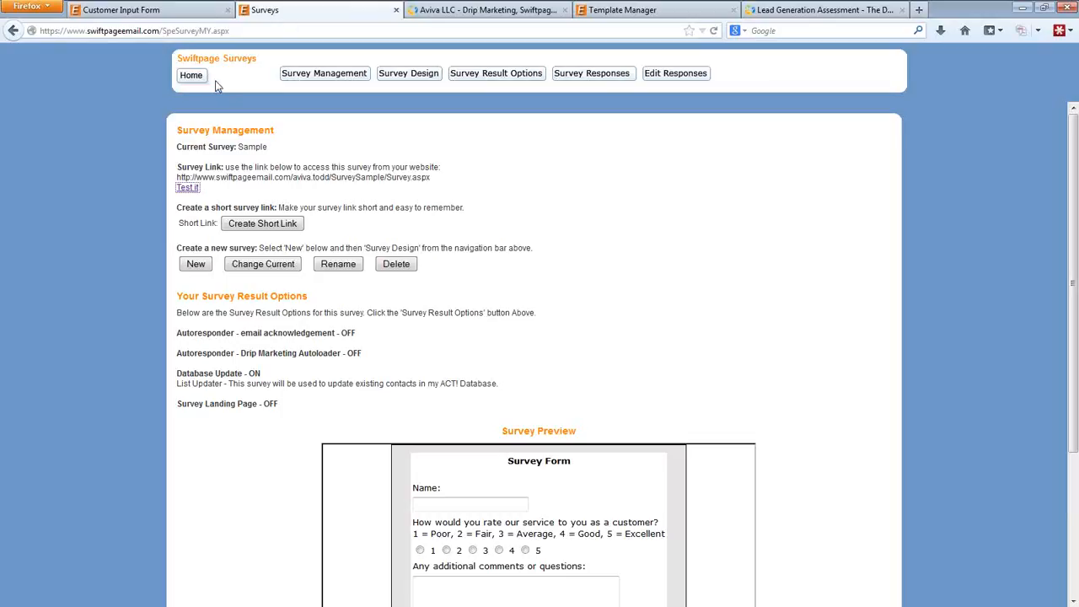
click(192, 76)
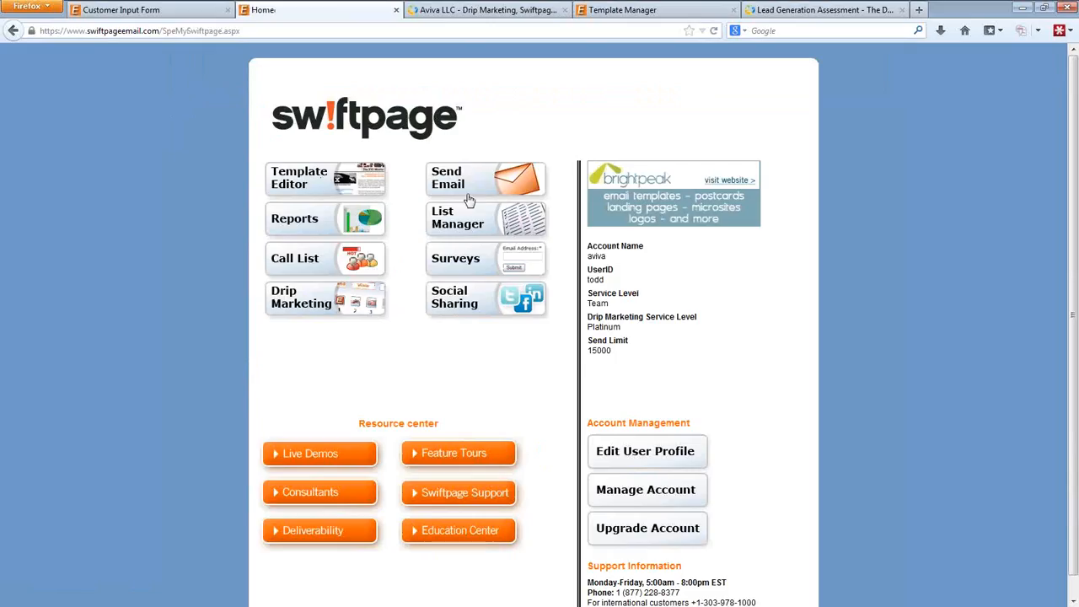
click(463, 266)
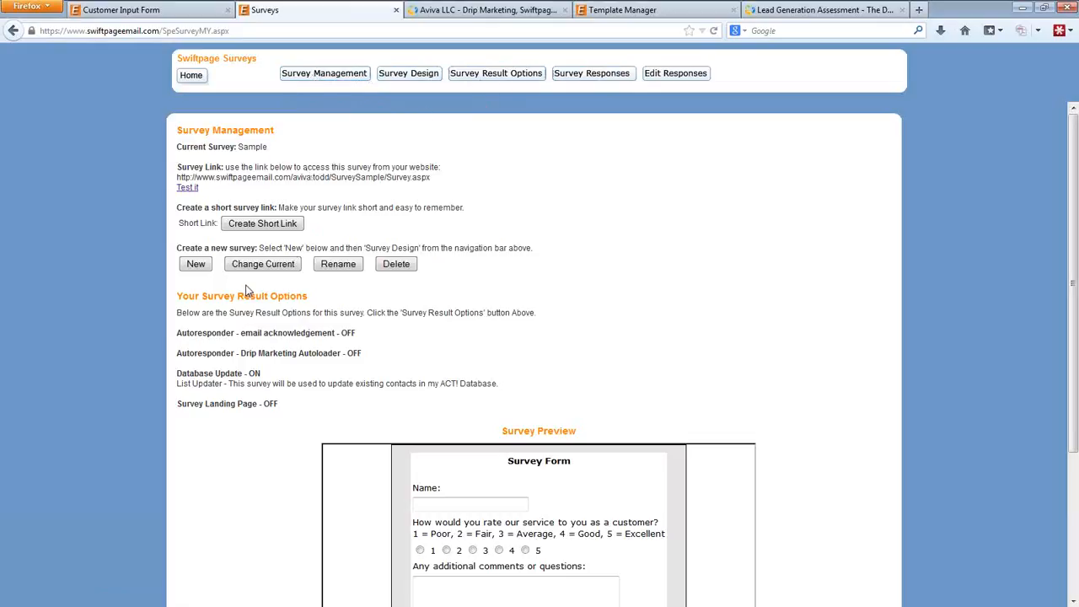
Browse the existing surveys whose questions can be copied into a new survey, and go back without creating one.
click(196, 265)
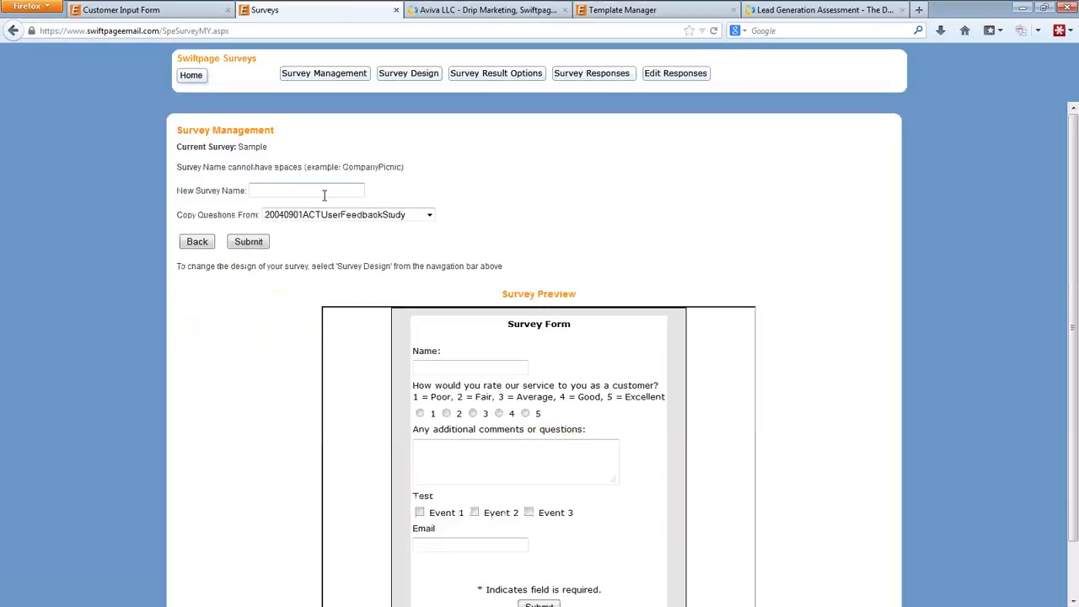
click(413, 217)
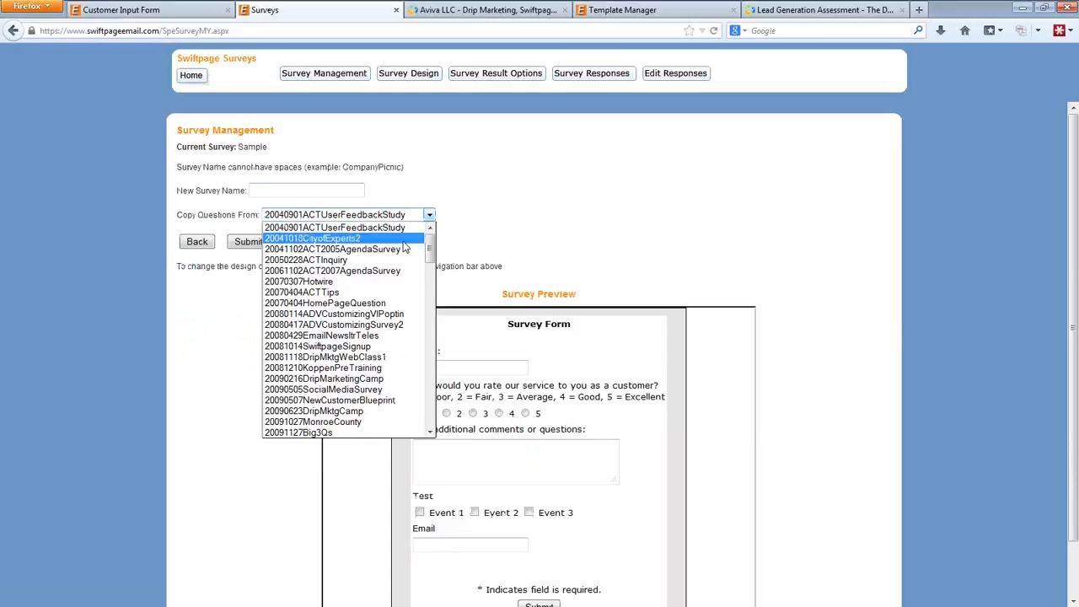
drag(430, 251, 429, 359)
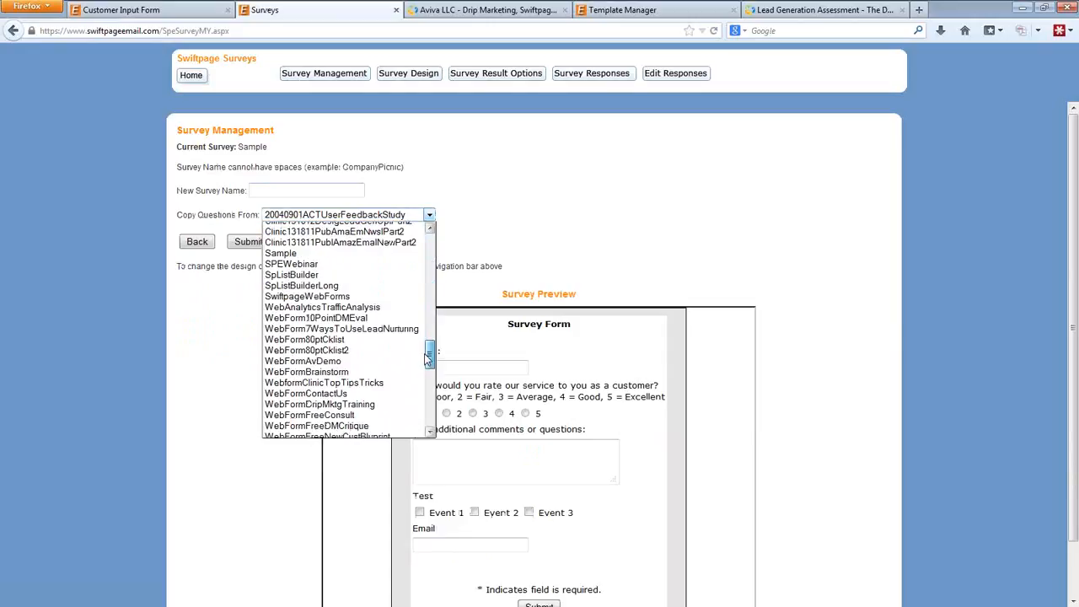
click(508, 230)
click(204, 242)
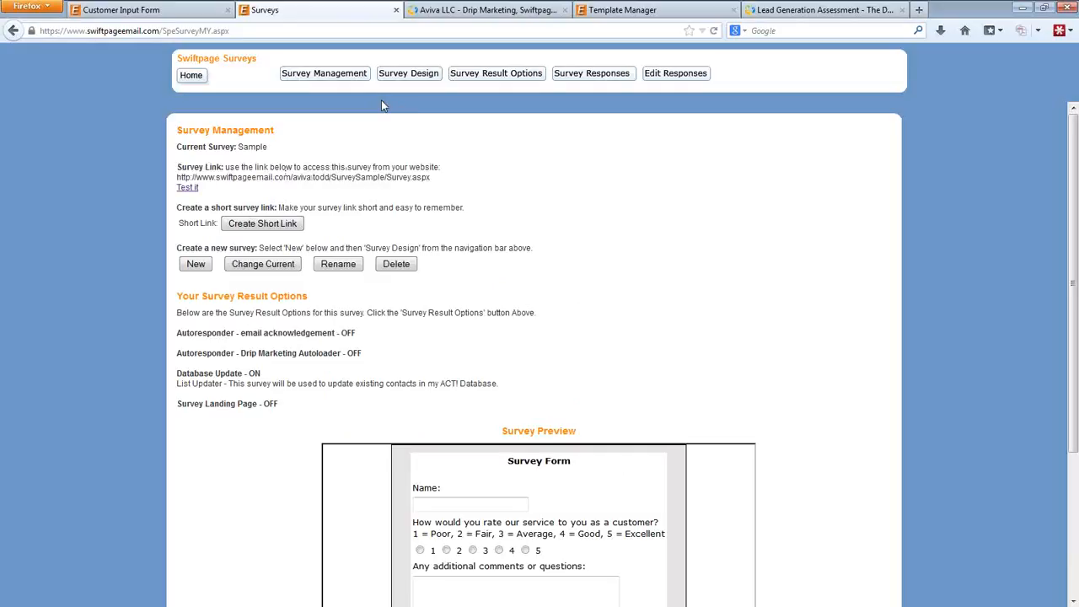
Review the question types offered for a new question in the Sample survey, and return to the survey design overview.
click(416, 82)
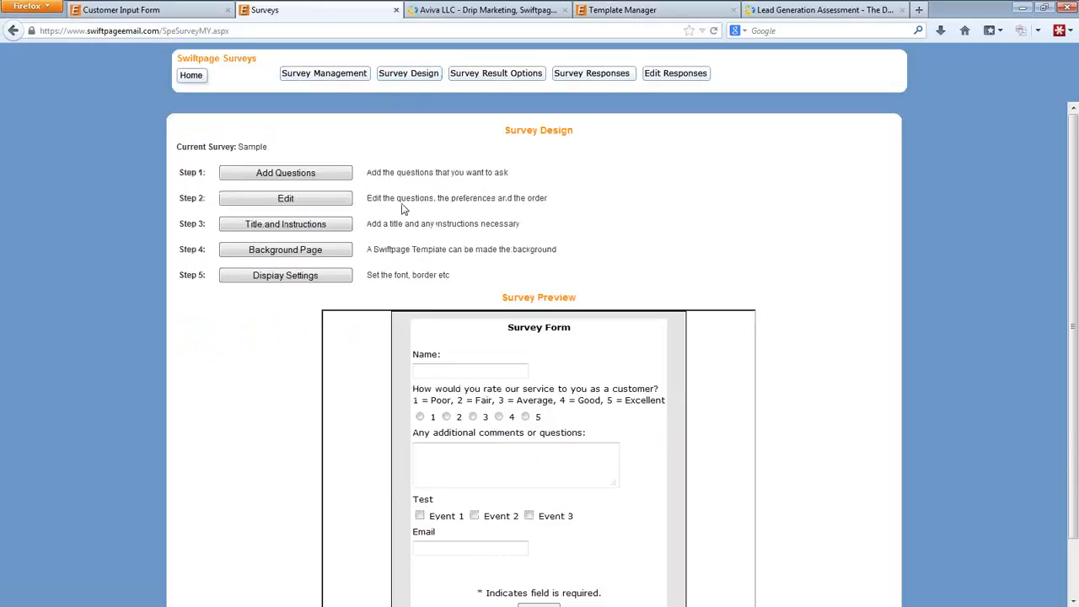
click(302, 175)
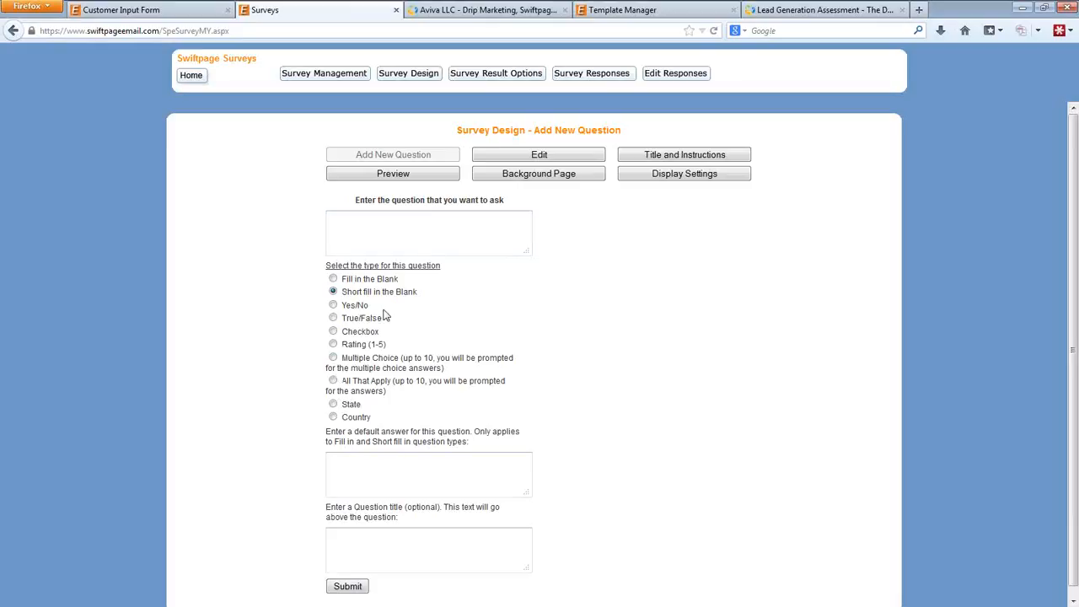
click(407, 76)
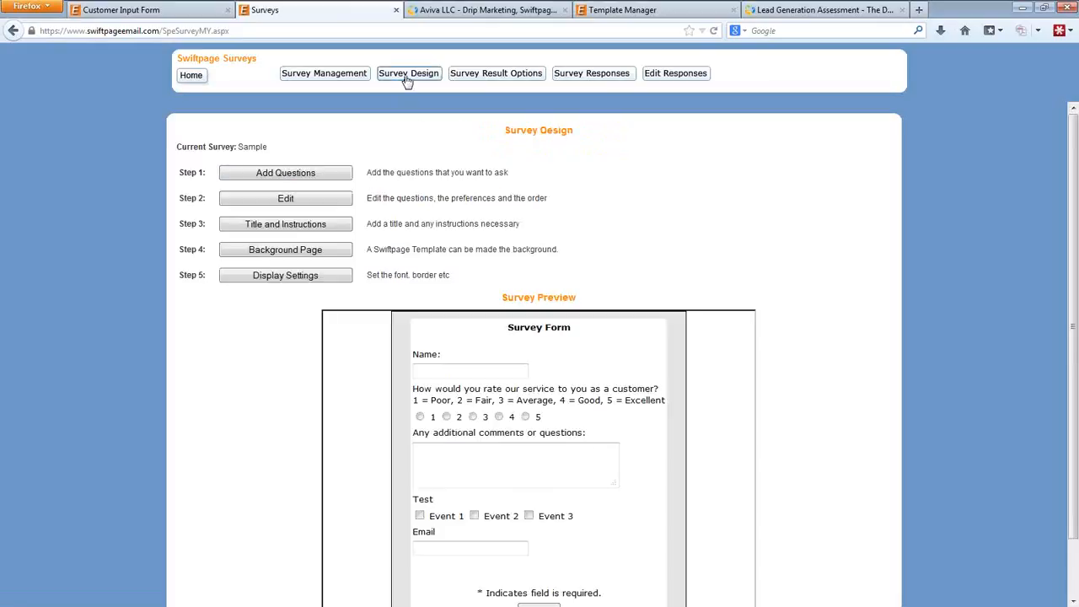
Open the Sample survey's question list and try switching the Name question's Required setting on and off.
click(286, 200)
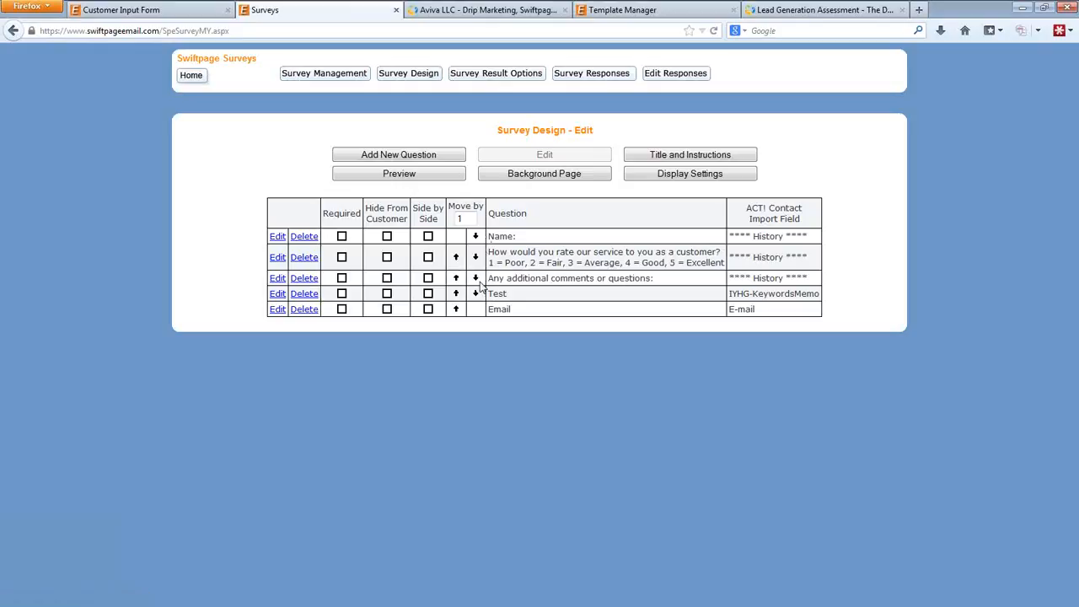
click(341, 237)
click(341, 237)
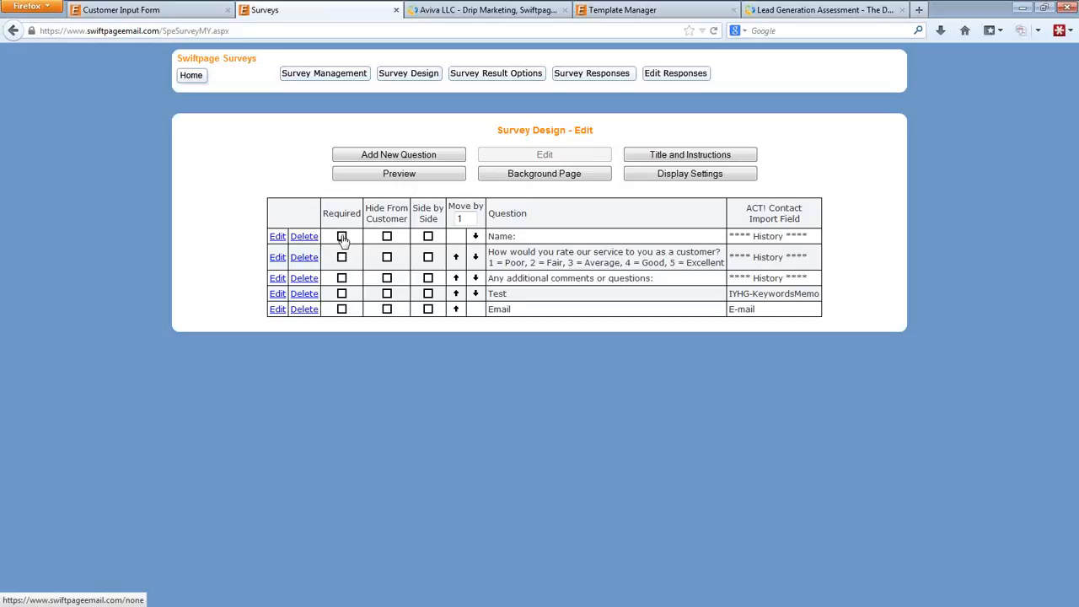
Add a short fill-in-the-blank question named "Source" with the default answer "WebForm-Sample" and submit it.
click(375, 158)
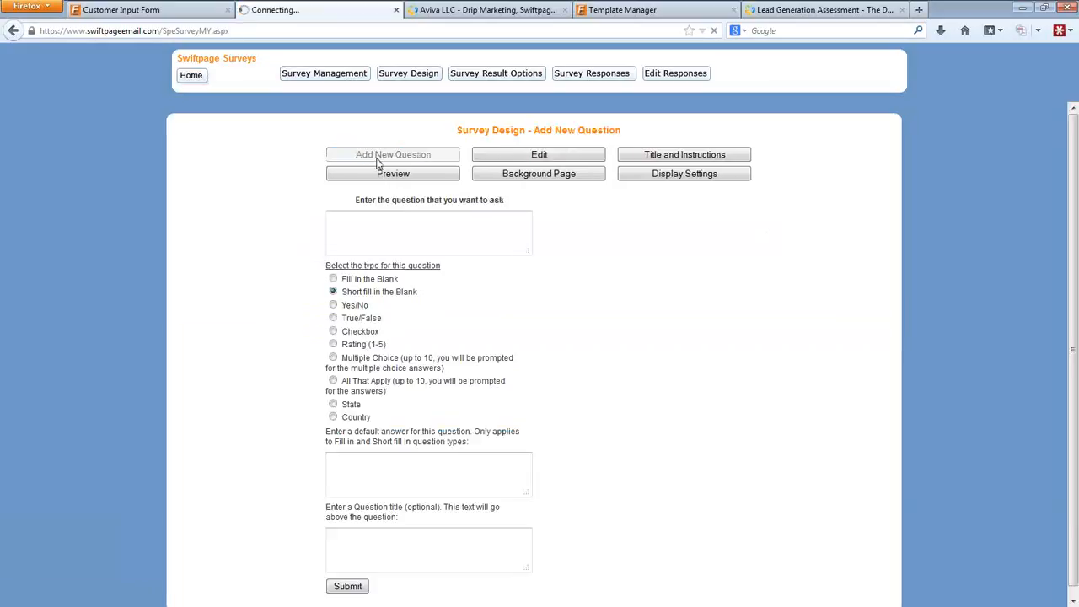
click(376, 239)
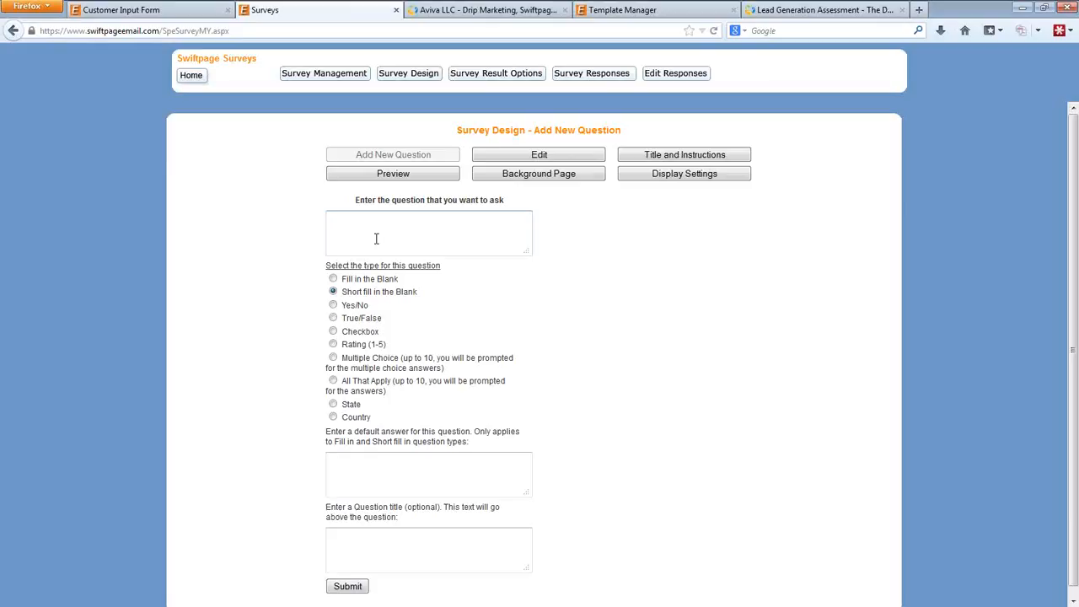
text(Source)
click(358, 465)
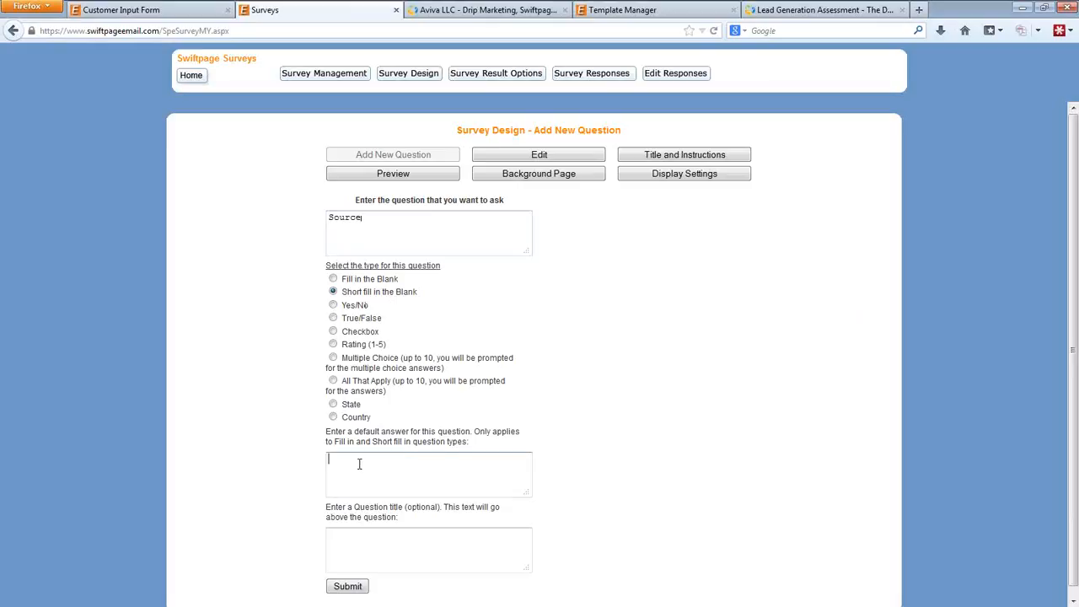
click(359, 464)
text(WebForm-Sample)
click(348, 587)
Reopen the Sample survey's question list and hide the Source question from the customer.
click(409, 74)
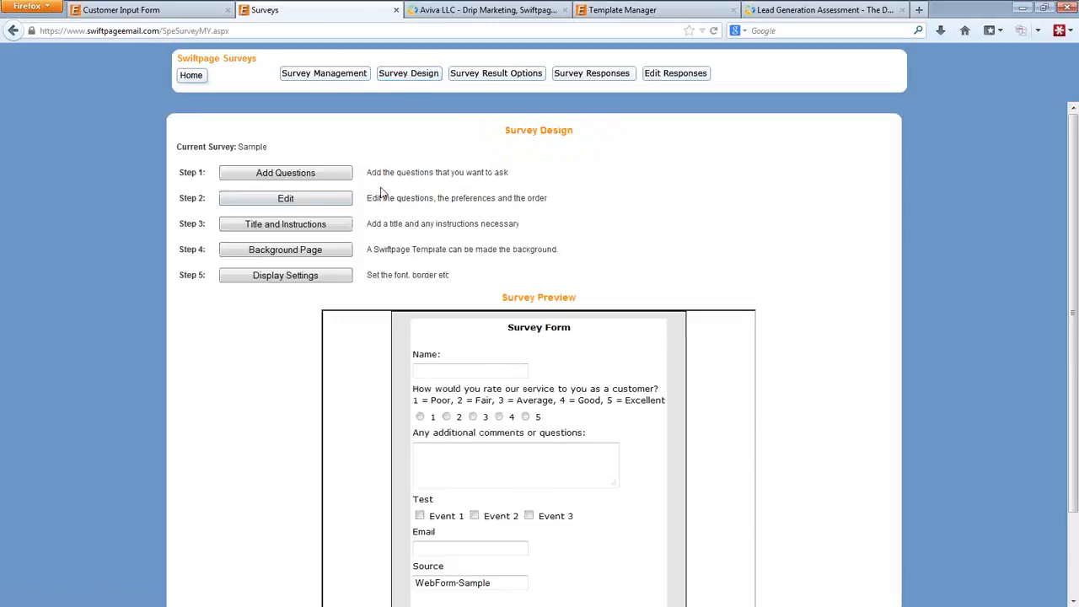
click(267, 204)
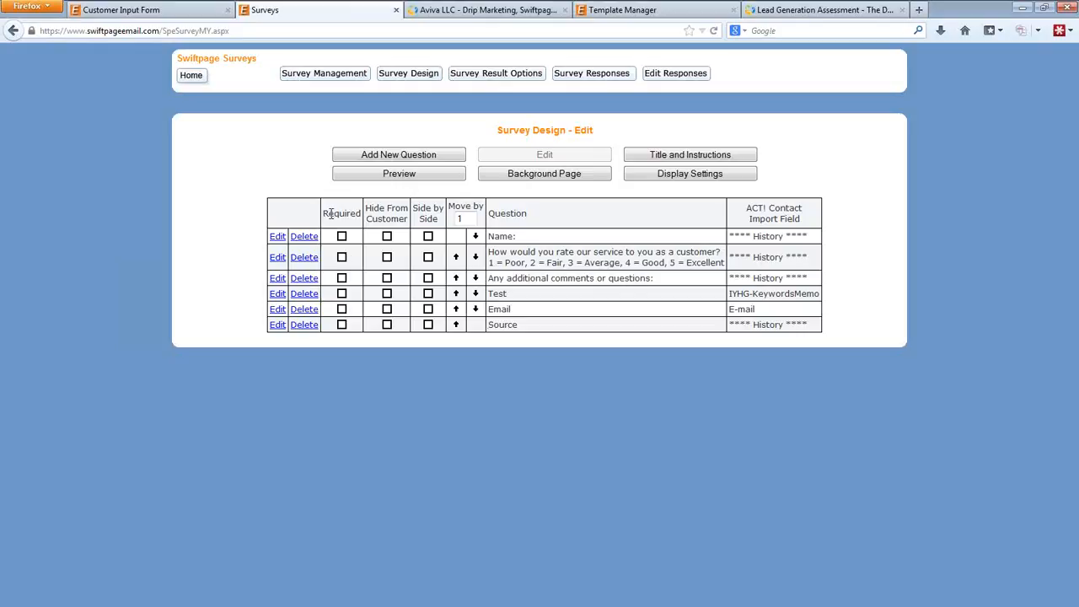
click(387, 325)
Examine the Sample survey's display settings for colors, font and border.
click(337, 75)
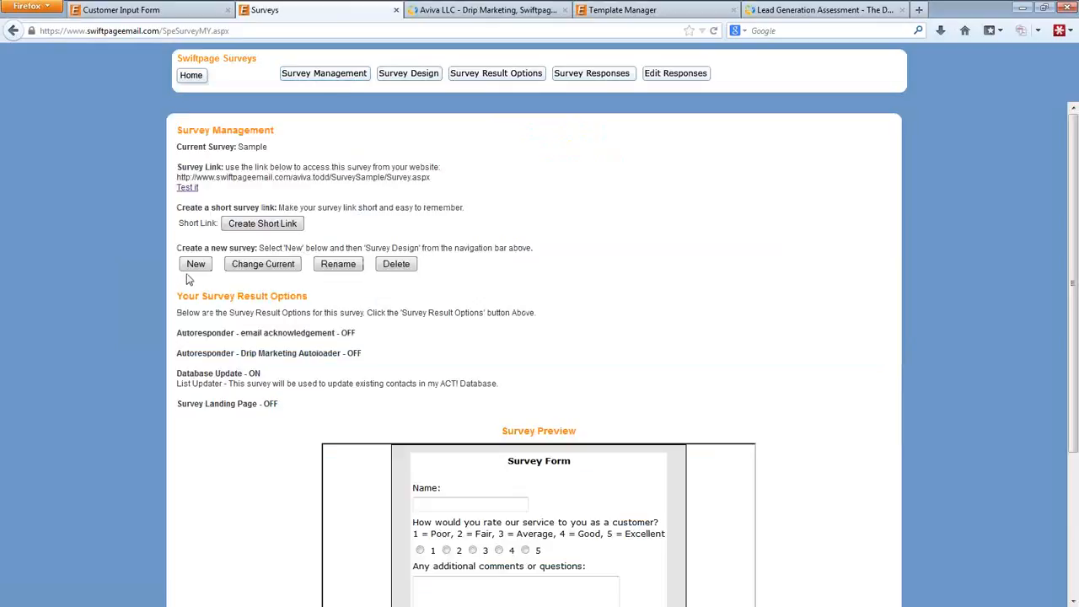
click(406, 80)
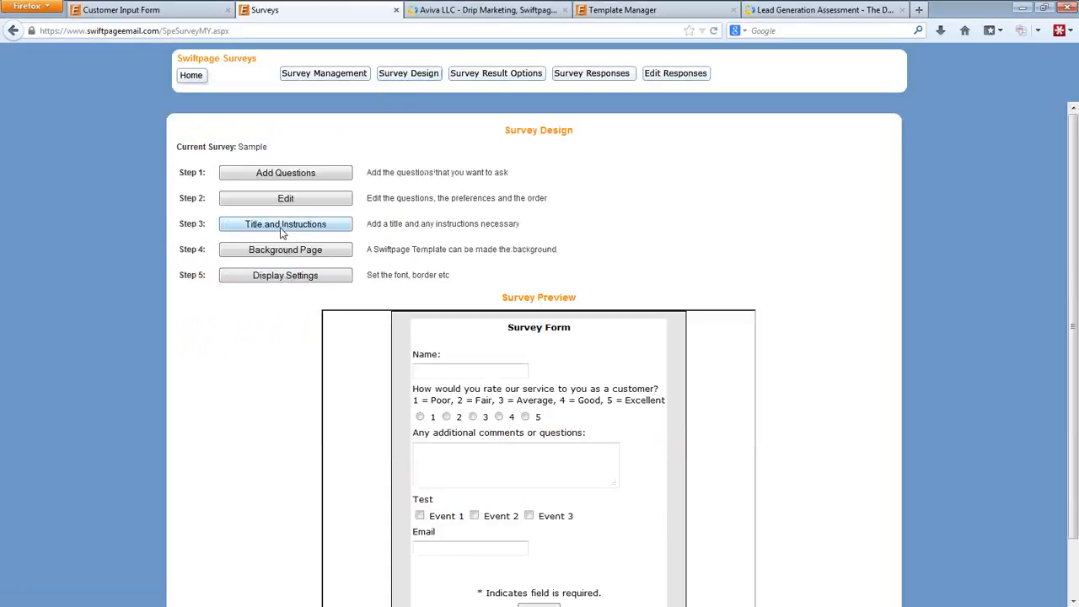
click(279, 279)
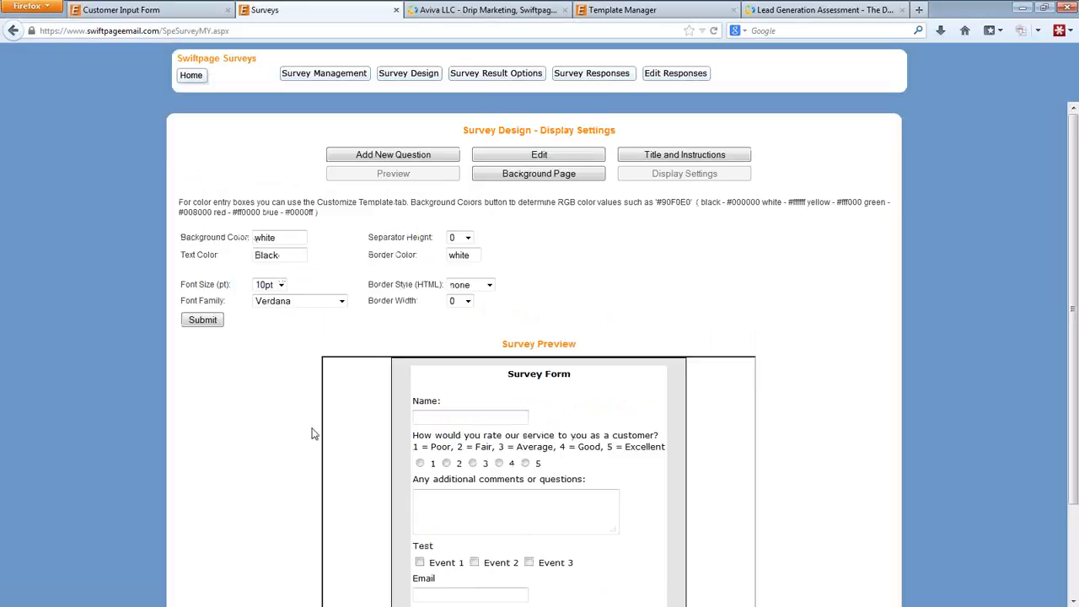
click(284, 237)
Open the Sample survey's live test page from survey management.
click(318, 75)
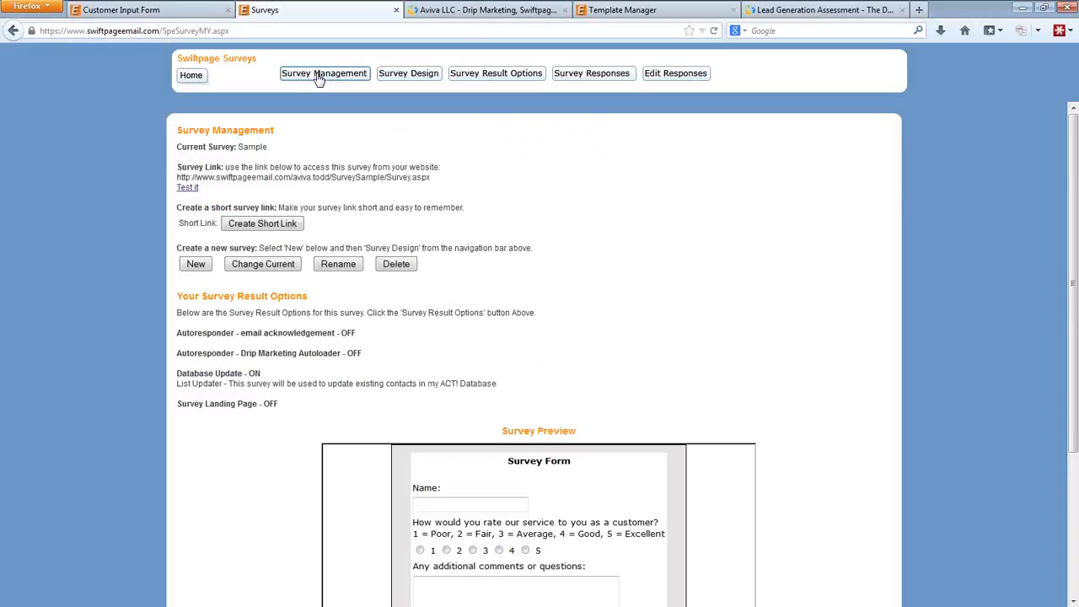
click(188, 189)
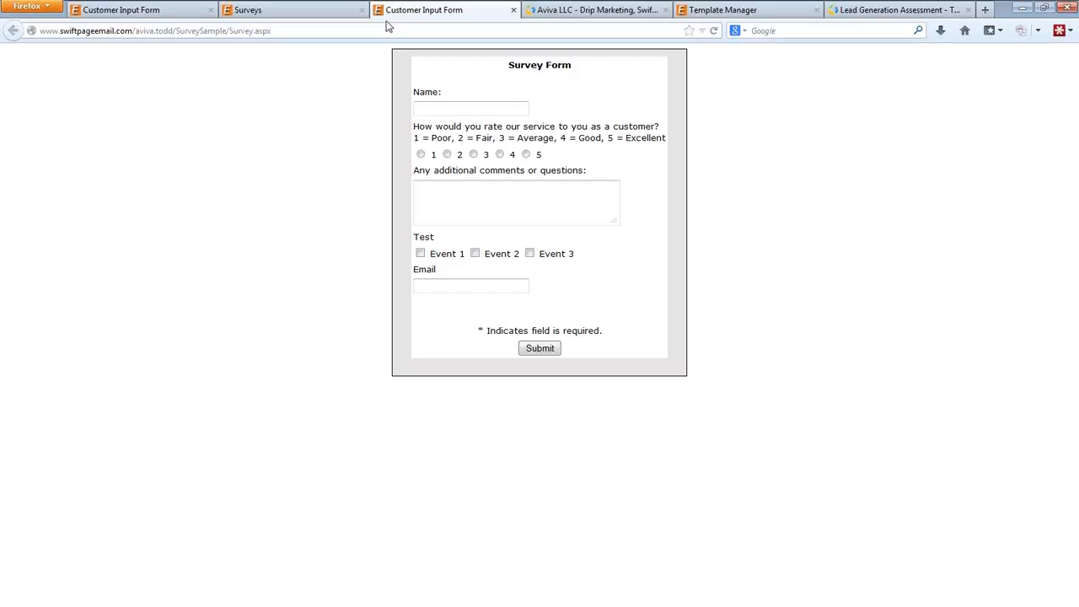
On the Aviva LLC website, open the Contact Us form linked in the page footer.
click(565, 11)
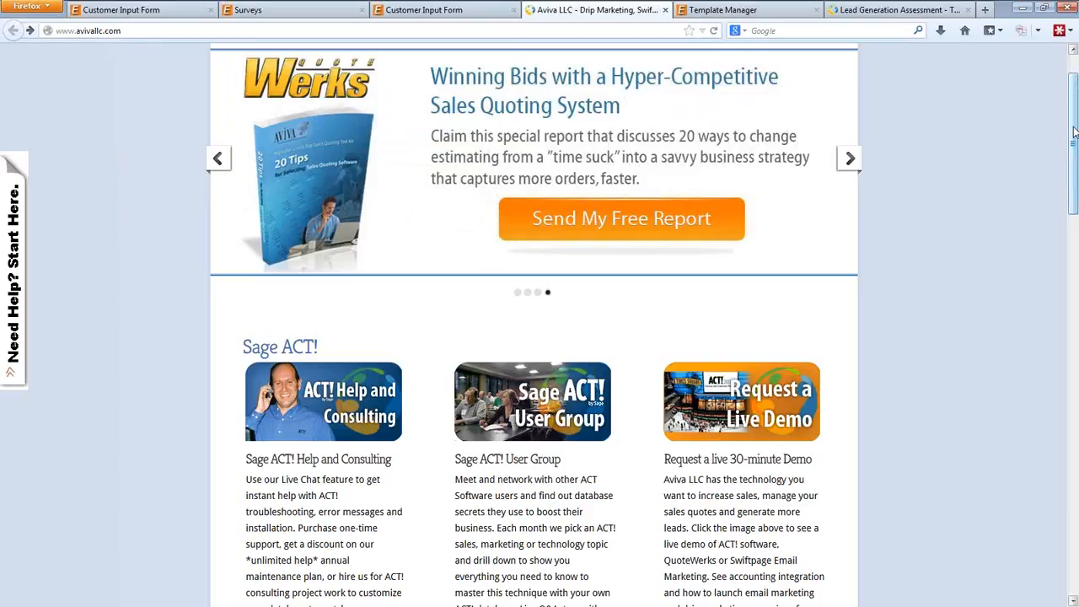
drag(1074, 132, 1073, 523)
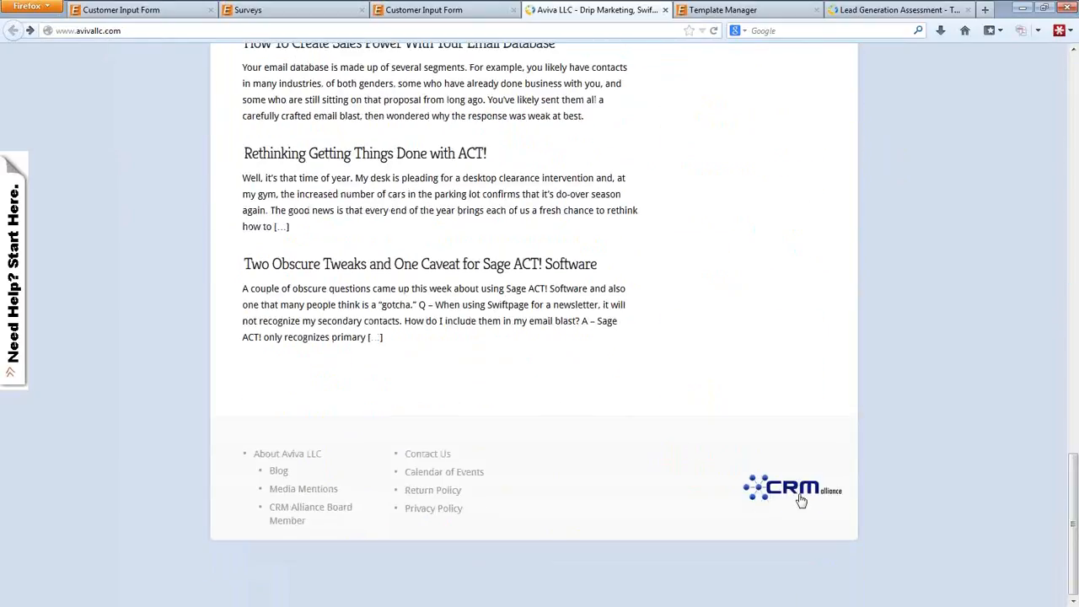
click(426, 459)
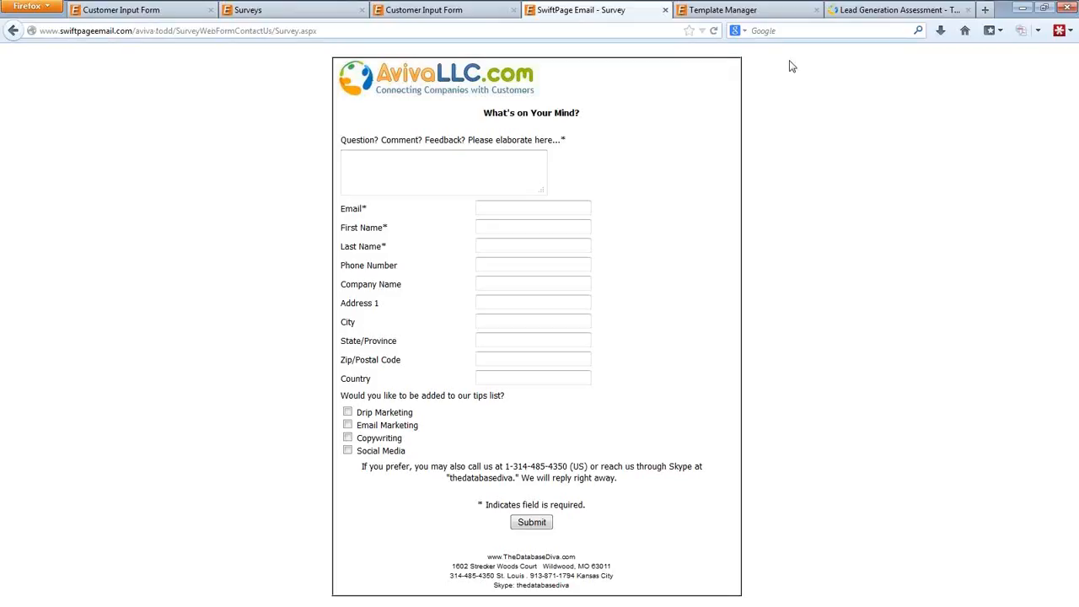
Return to survey management and change the current survey to WebFormContactUs.
click(293, 15)
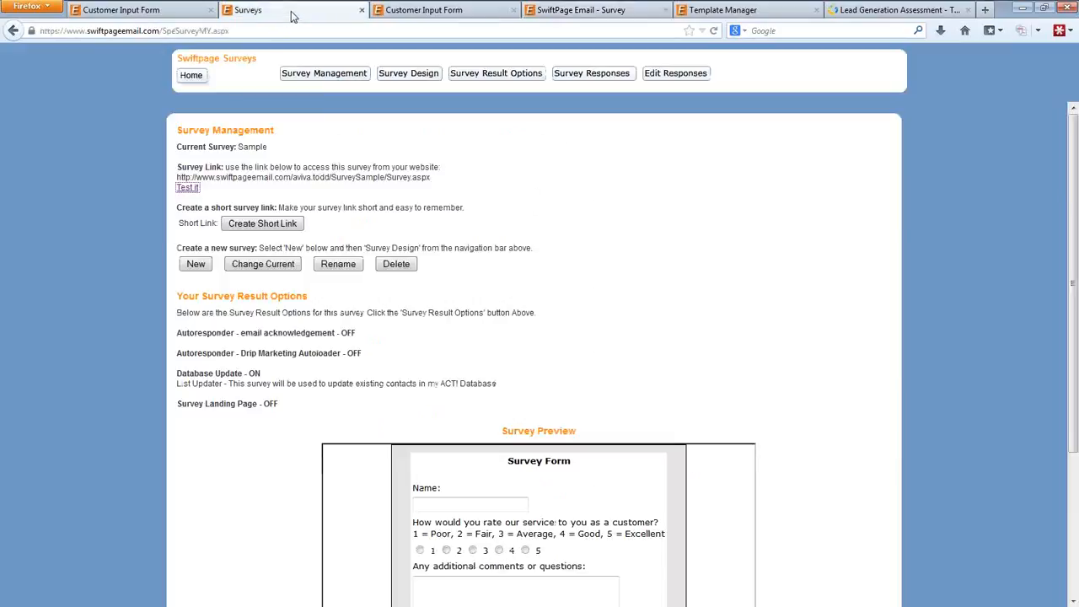
click(261, 268)
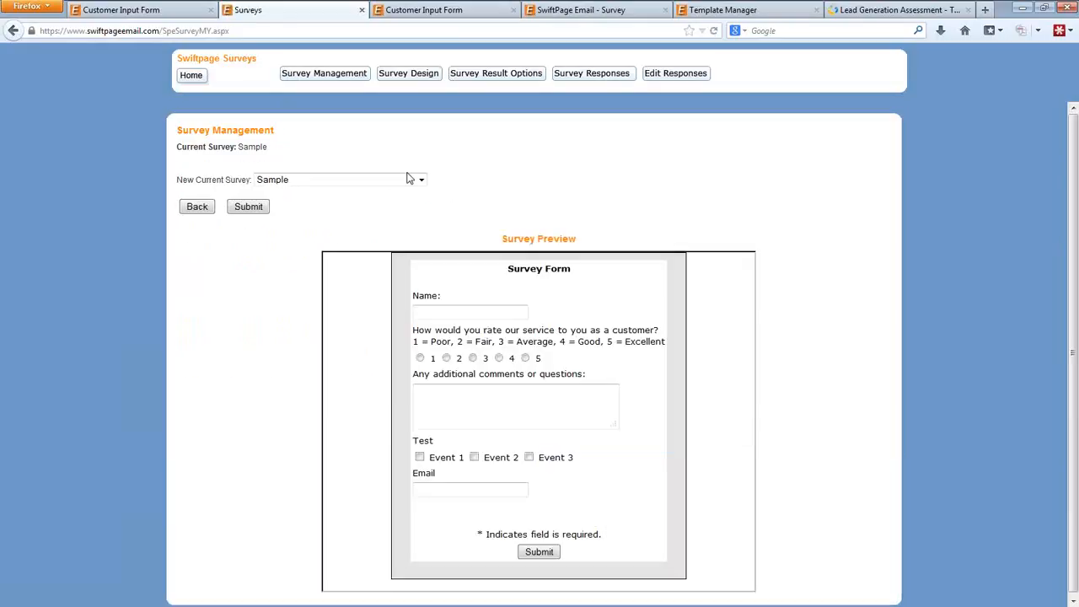
click(420, 179)
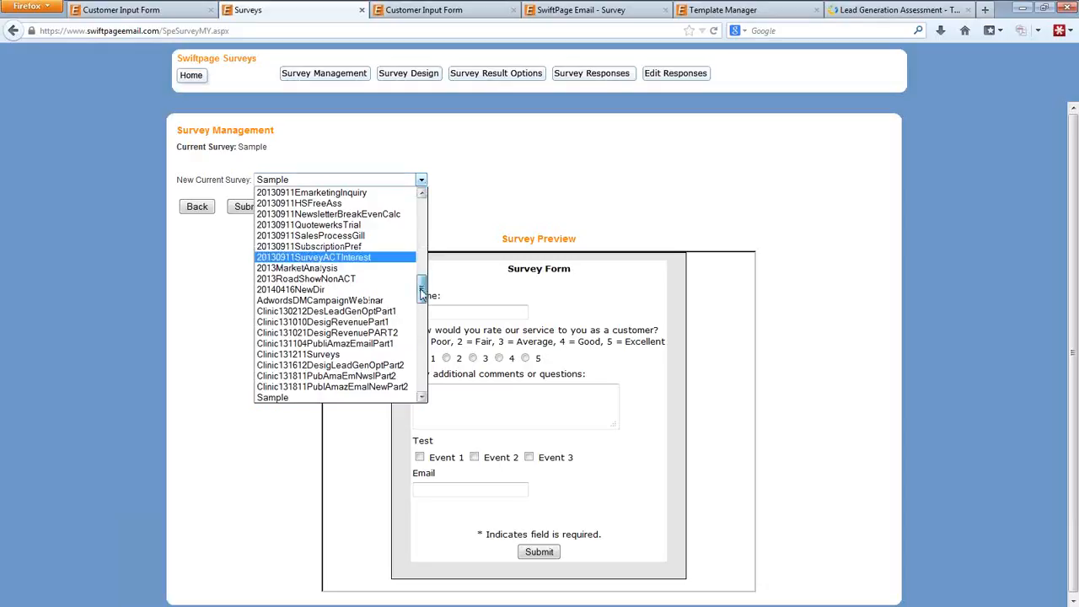
drag(422, 289, 427, 348)
click(297, 195)
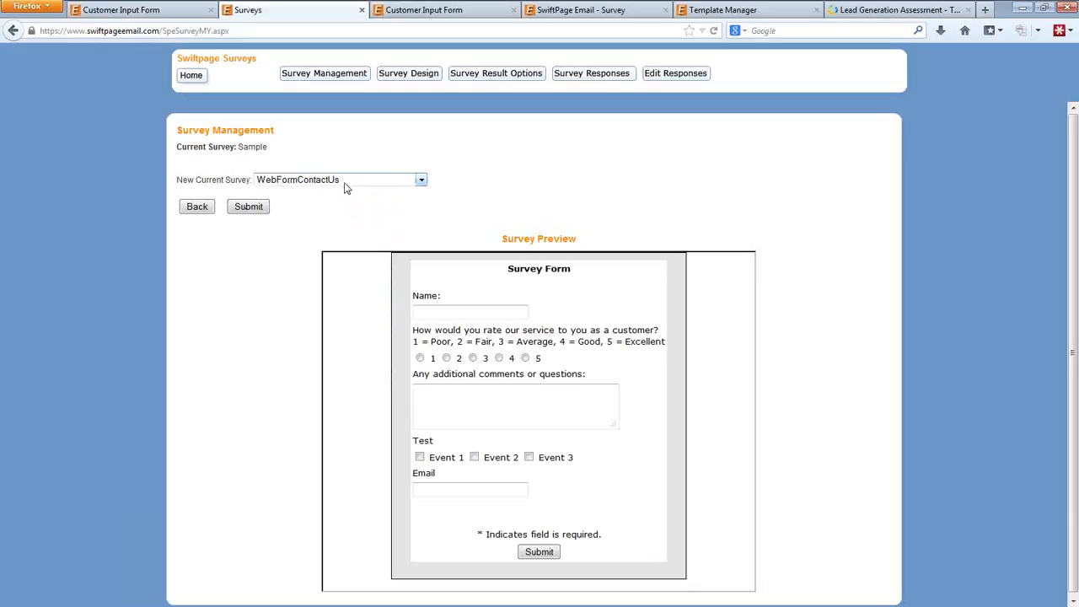
click(253, 210)
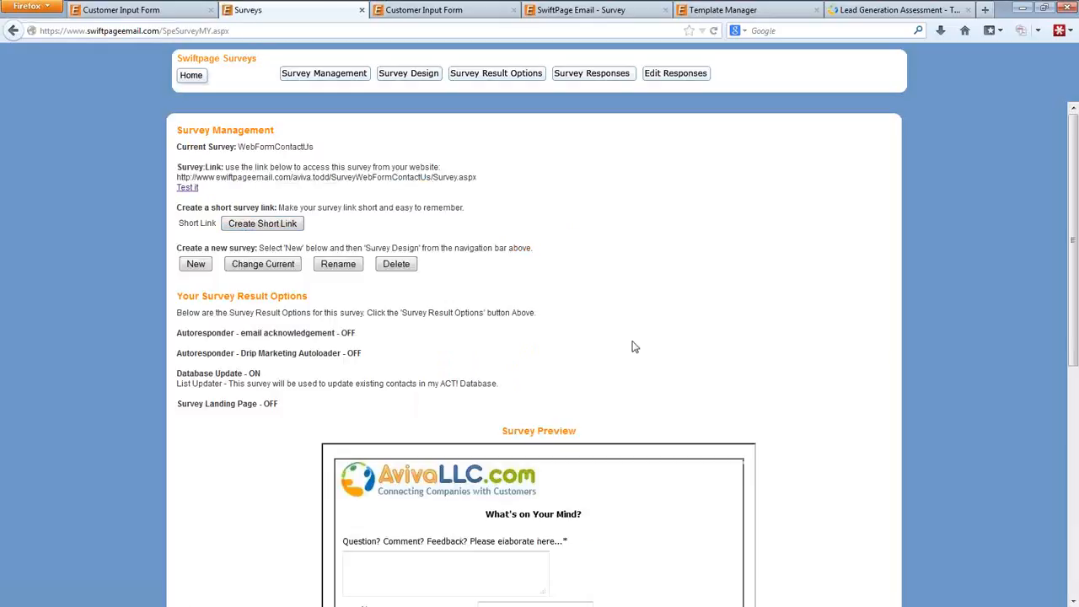
Set the WebFormContactUs survey's background page to Default and submit it.
drag(1073, 179, 1056, 391)
scroll(1056, 408, up, 6)
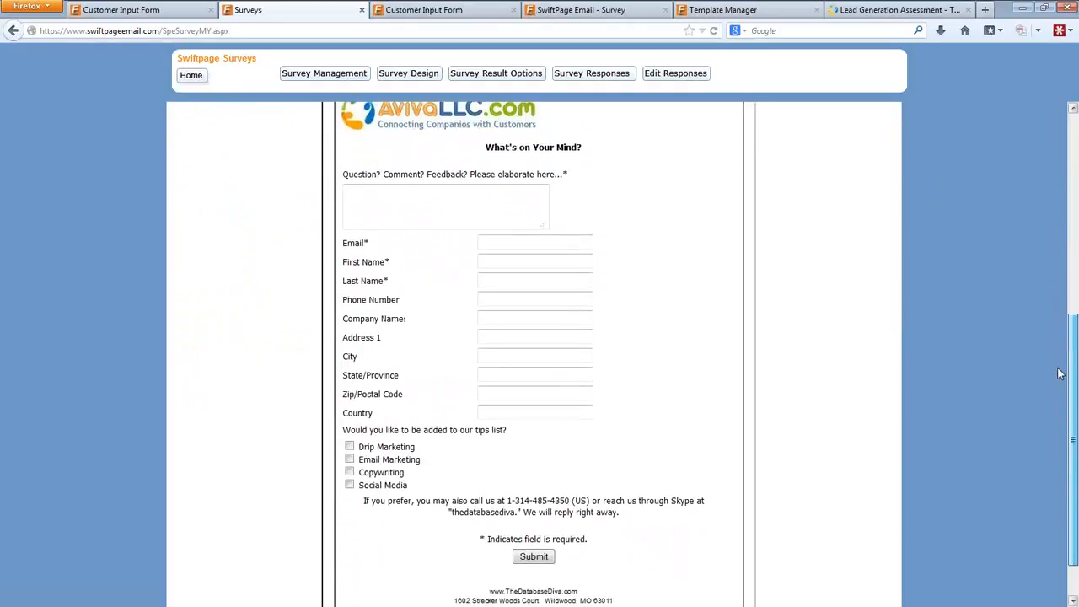
scroll(1060, 240, up, 3)
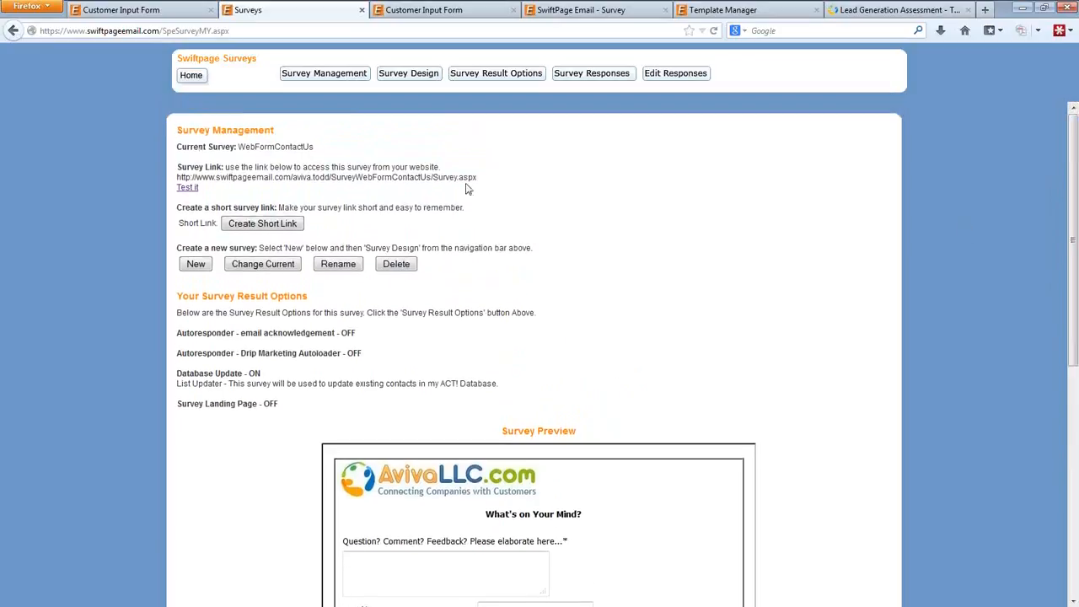
click(407, 74)
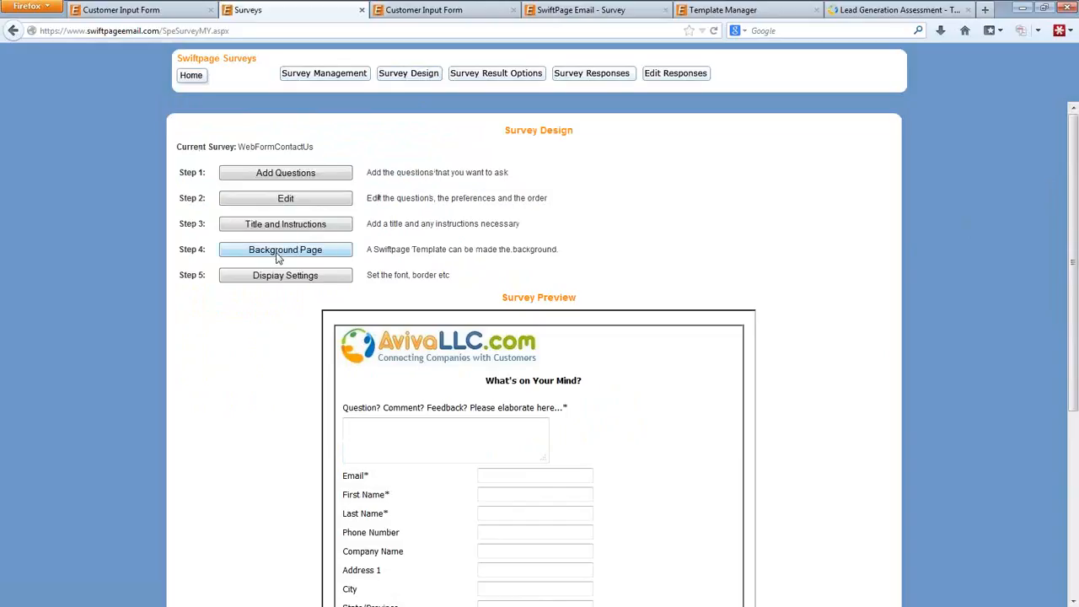
click(278, 253)
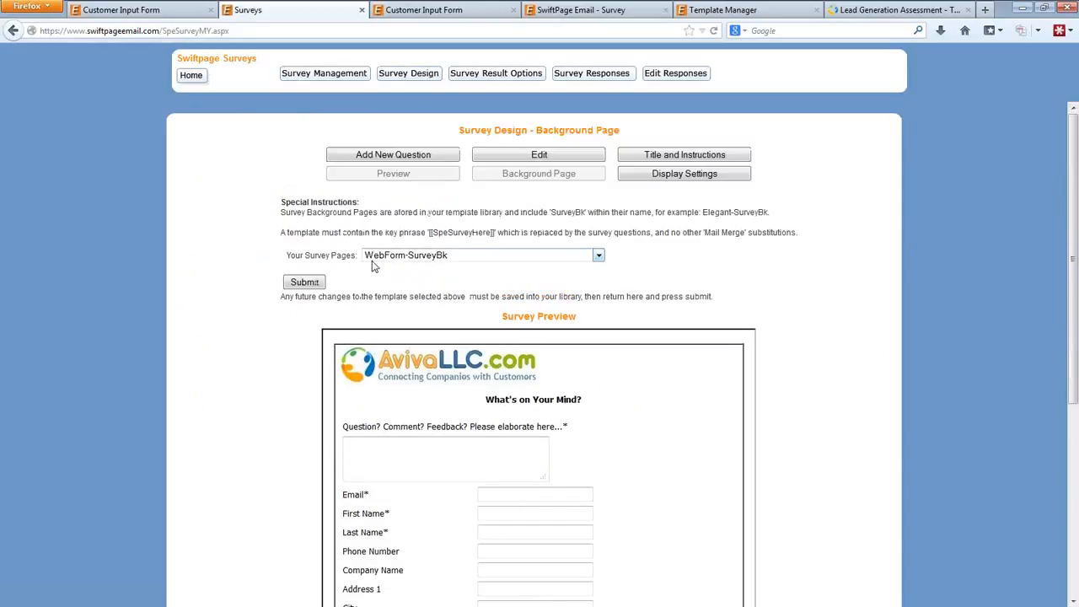
click(564, 259)
click(407, 275)
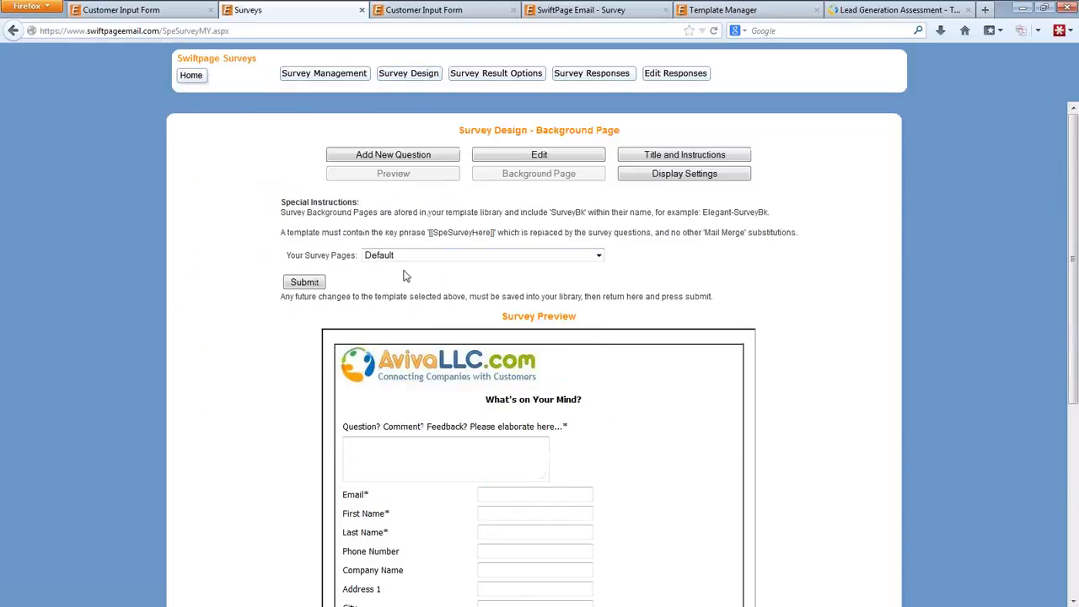
click(306, 285)
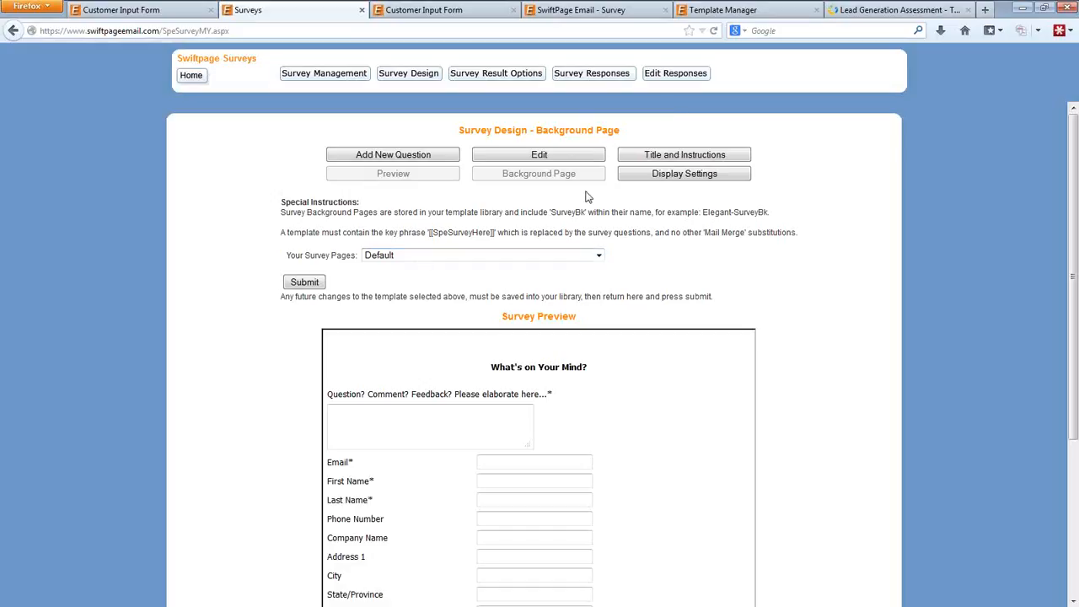
Check the WebForm-SurveyBk entry in the Template Manager, and apply WebForm-SurveyBk as the survey's background page.
click(702, 12)
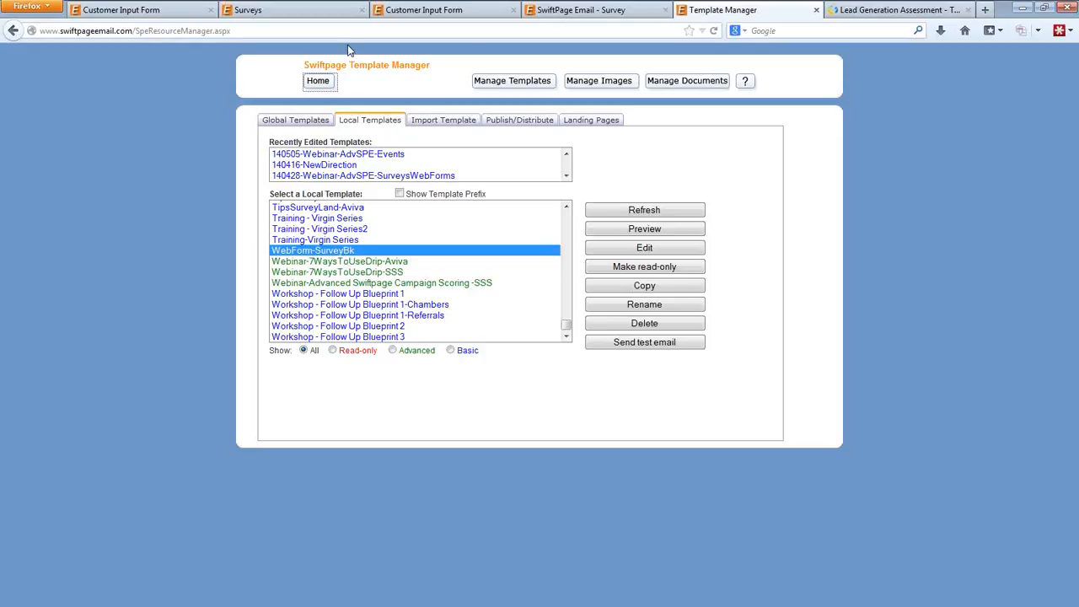
click(308, 13)
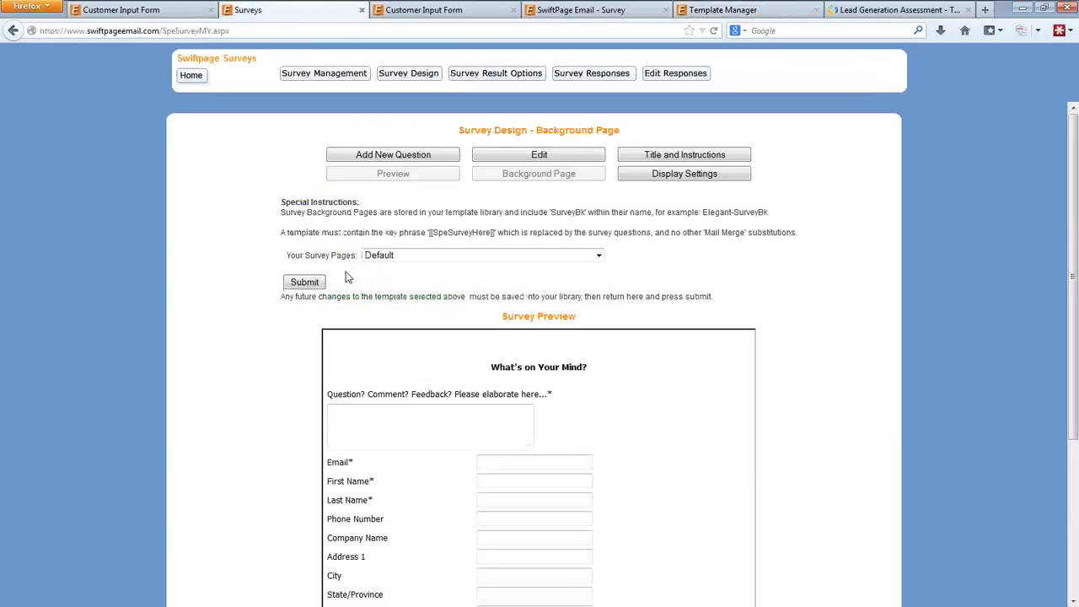
click(417, 256)
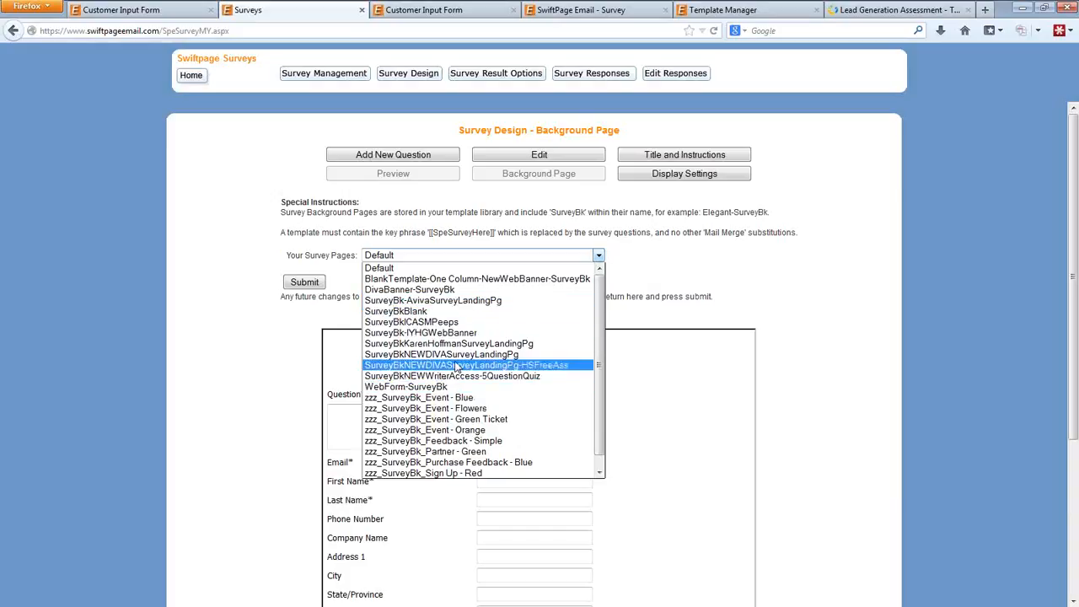
click(443, 387)
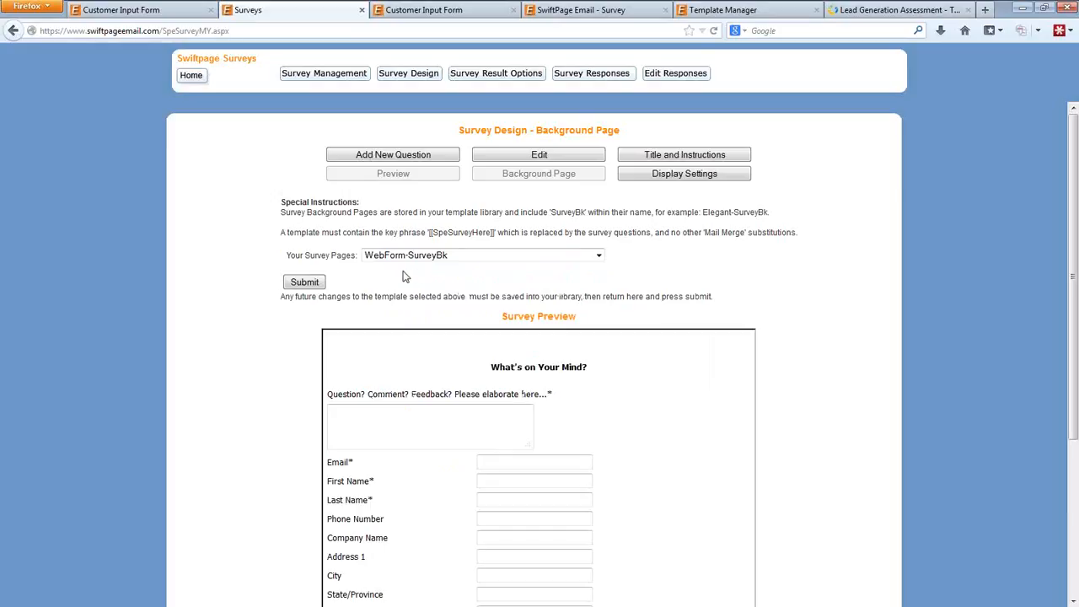
click(303, 283)
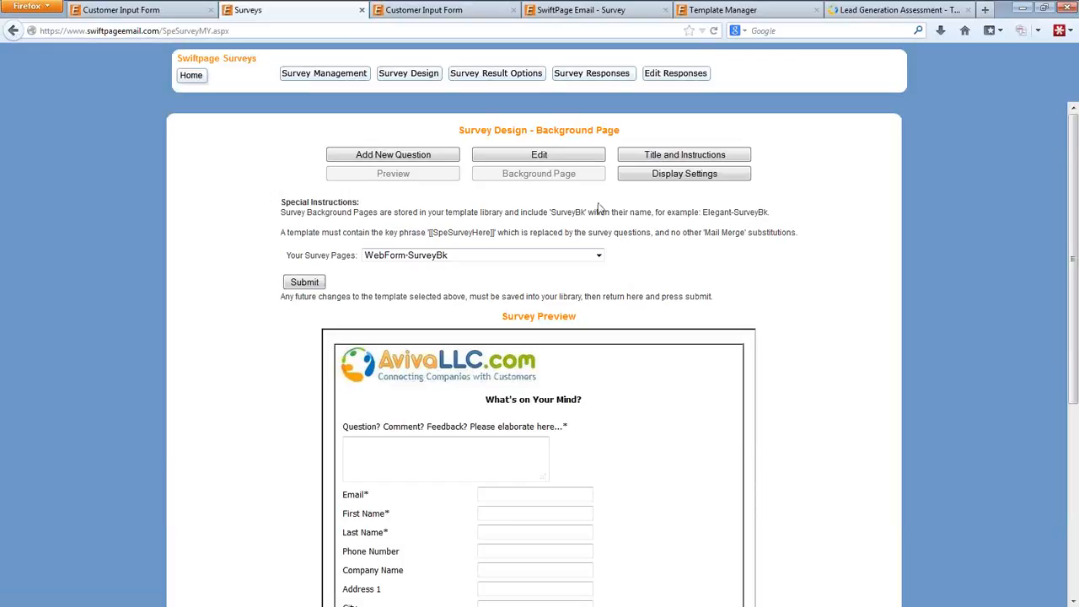
Preview the WebForm-SurveyBk template in the Template Manager and examine its [[SpeSurveyHere]] placeholder.
click(711, 15)
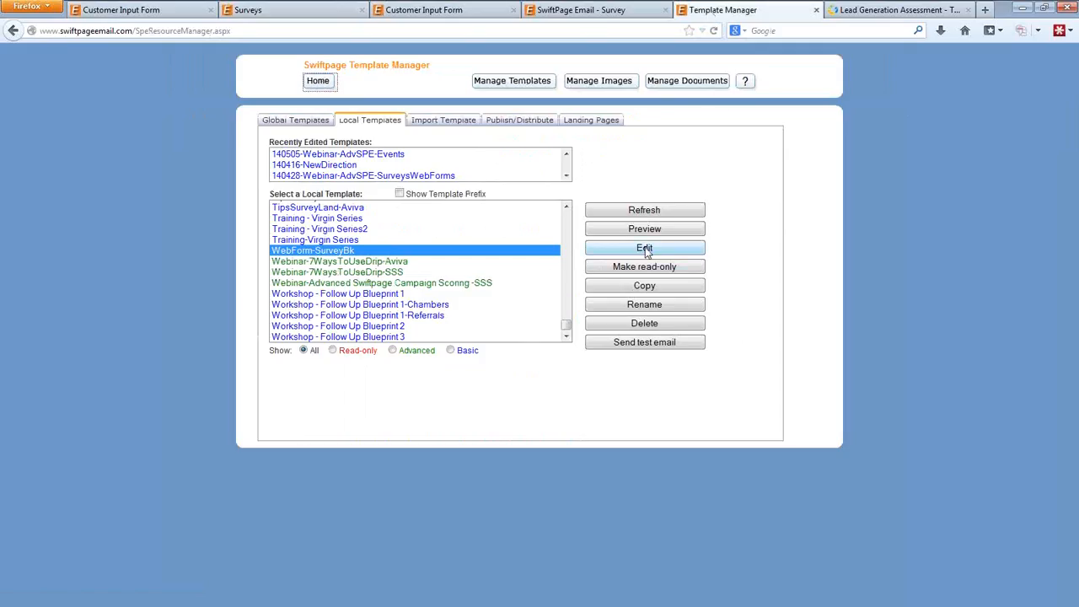
click(645, 231)
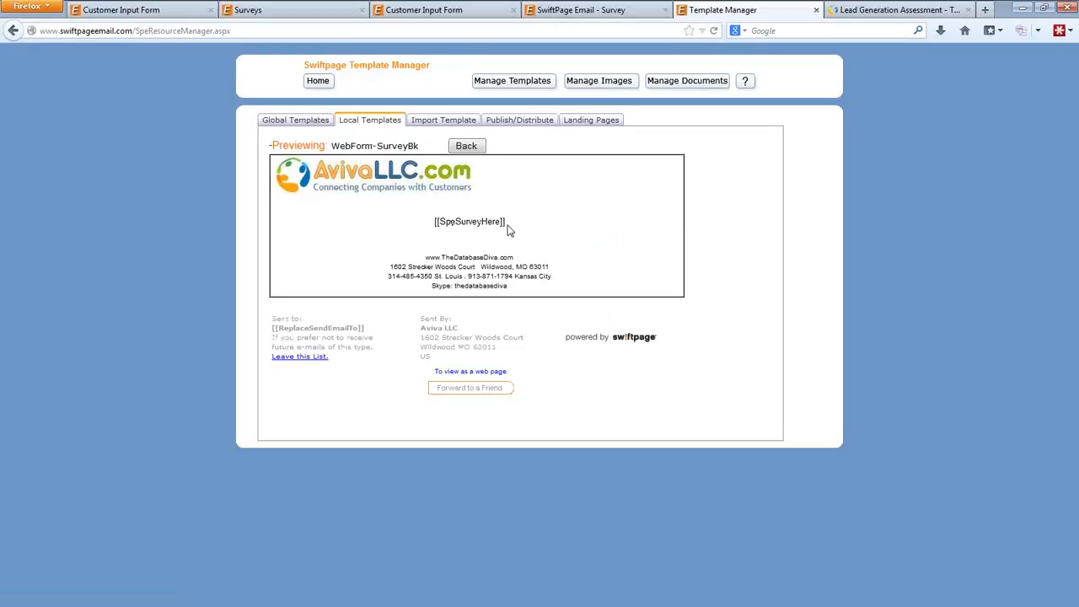
drag(510, 225, 436, 223)
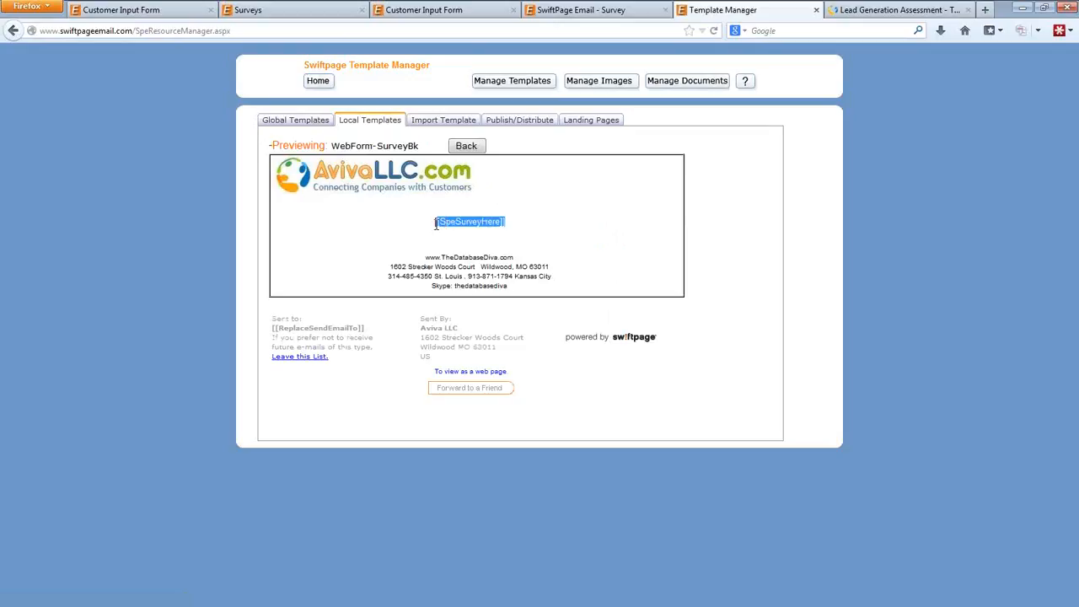
click(517, 230)
drag(511, 224, 435, 223)
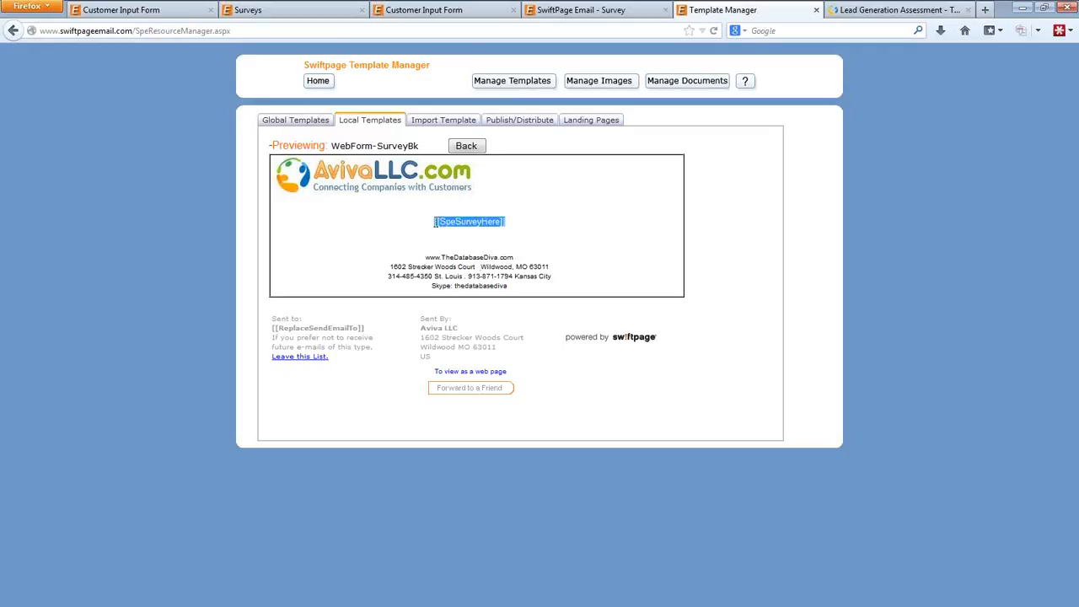
click(512, 223)
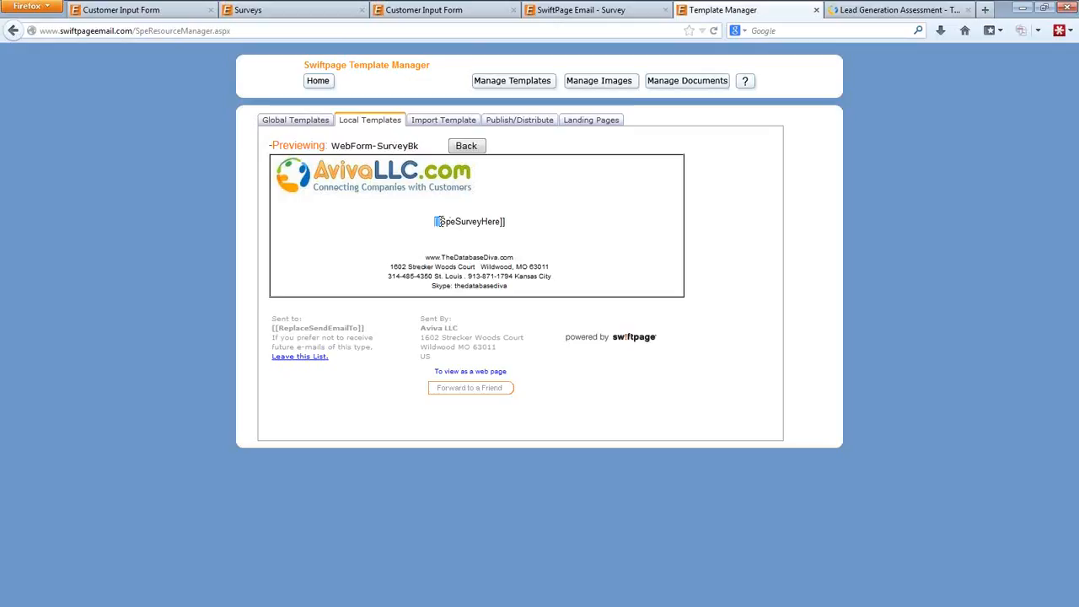
triple_click(503, 222)
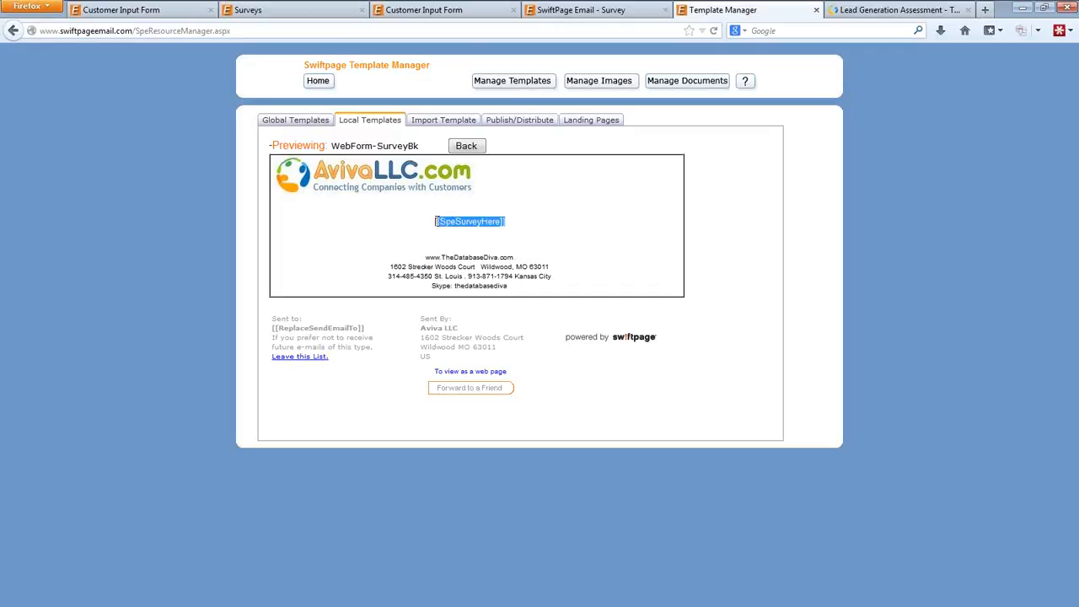
click(440, 220)
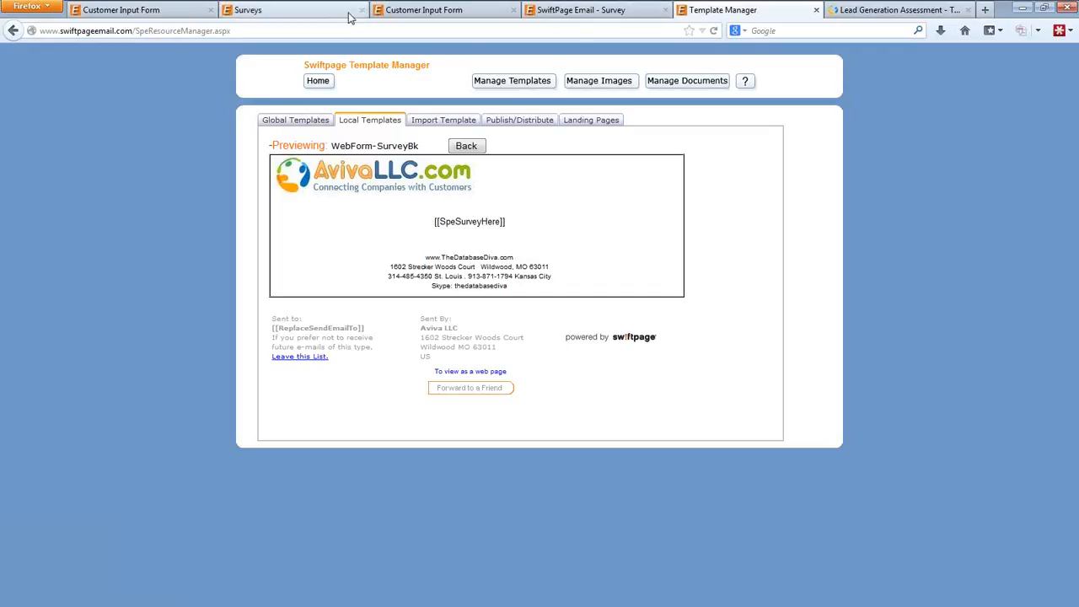
Return to the survey's background page settings and review the whole form preview down to its footer.
click(305, 11)
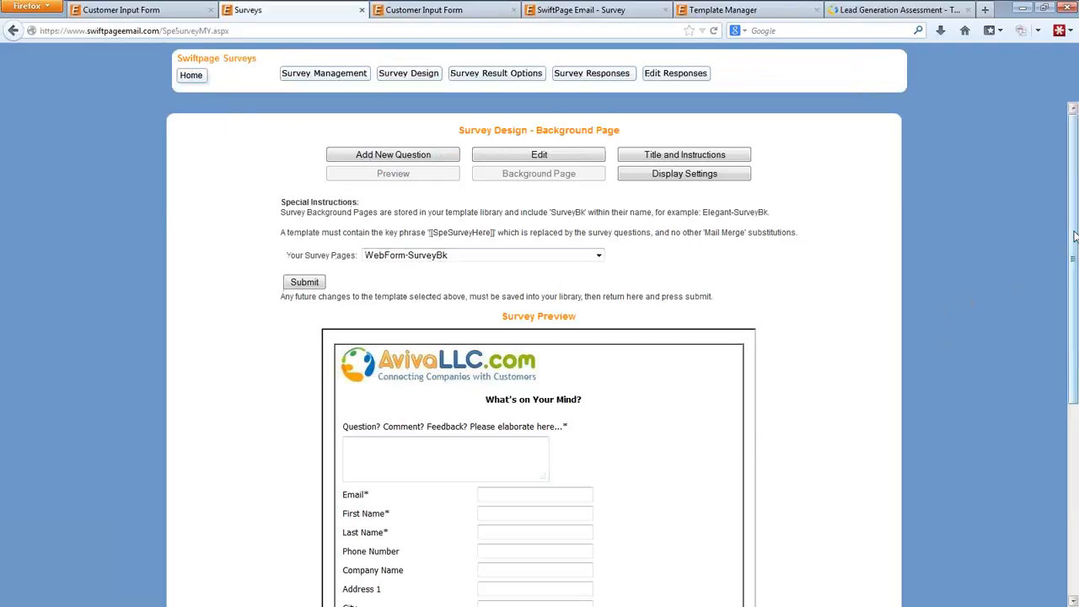
drag(1071, 238, 1057, 438)
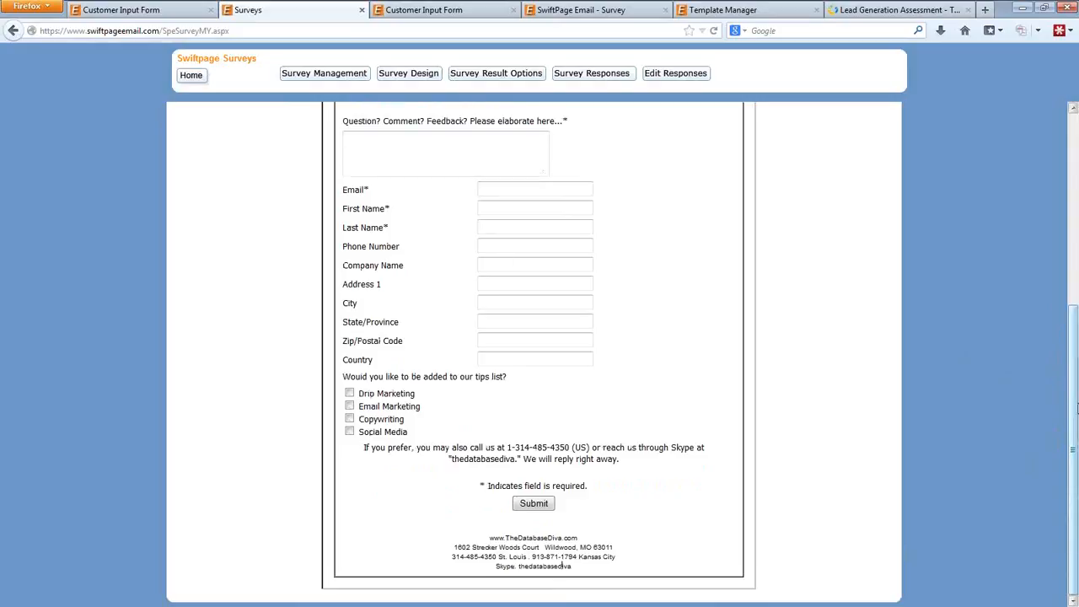
drag(1074, 408, 1069, 244)
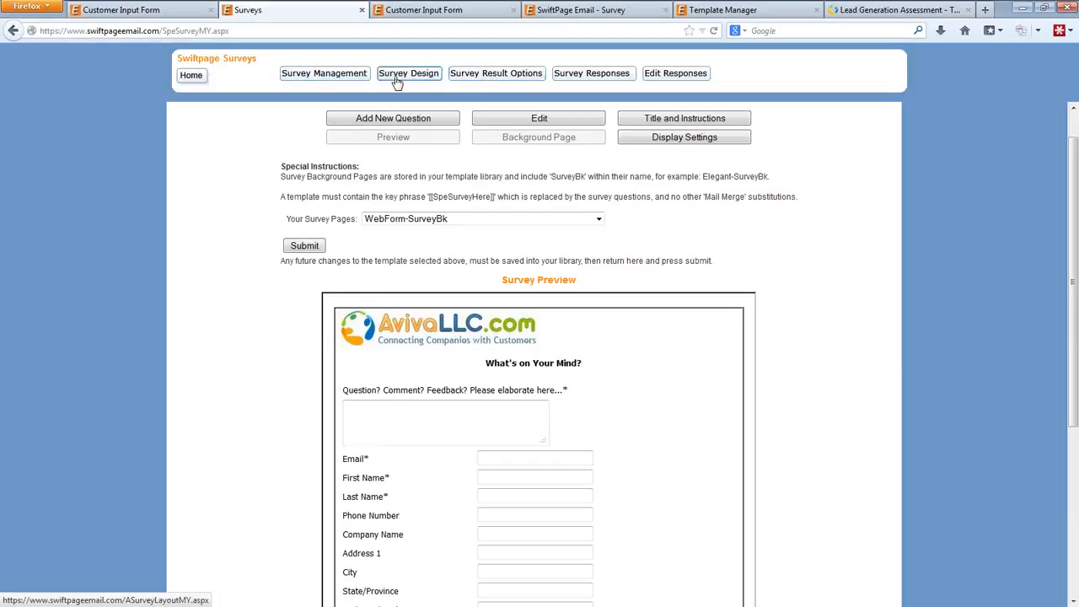
In the survey result options, enable the email acknowledgement, Drip Marketing Autoloader and Survey Landing Page, and submit them.
click(486, 81)
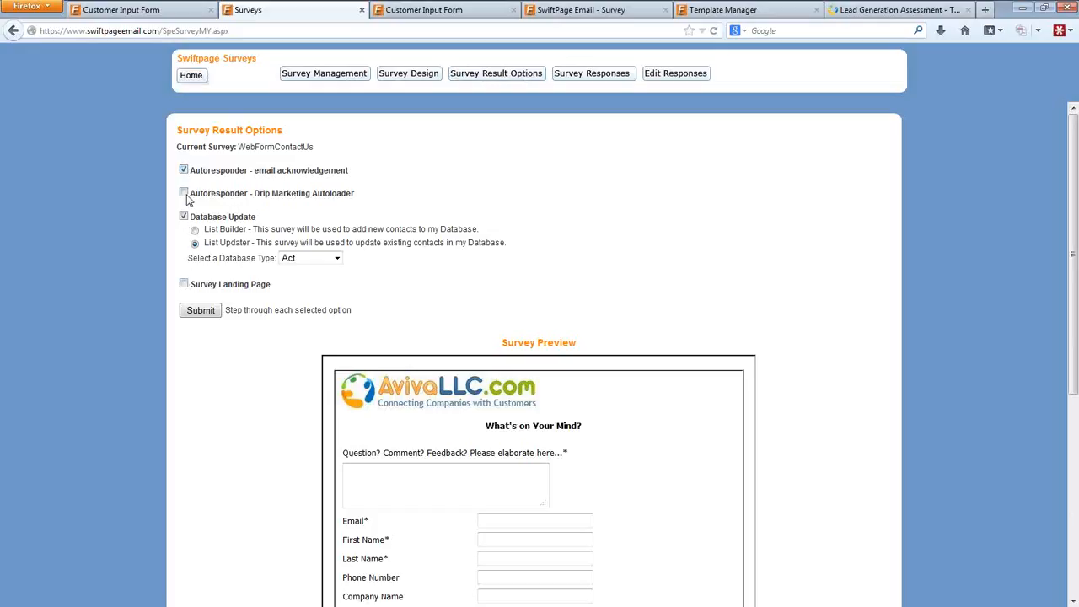
click(185, 194)
click(185, 286)
click(201, 314)
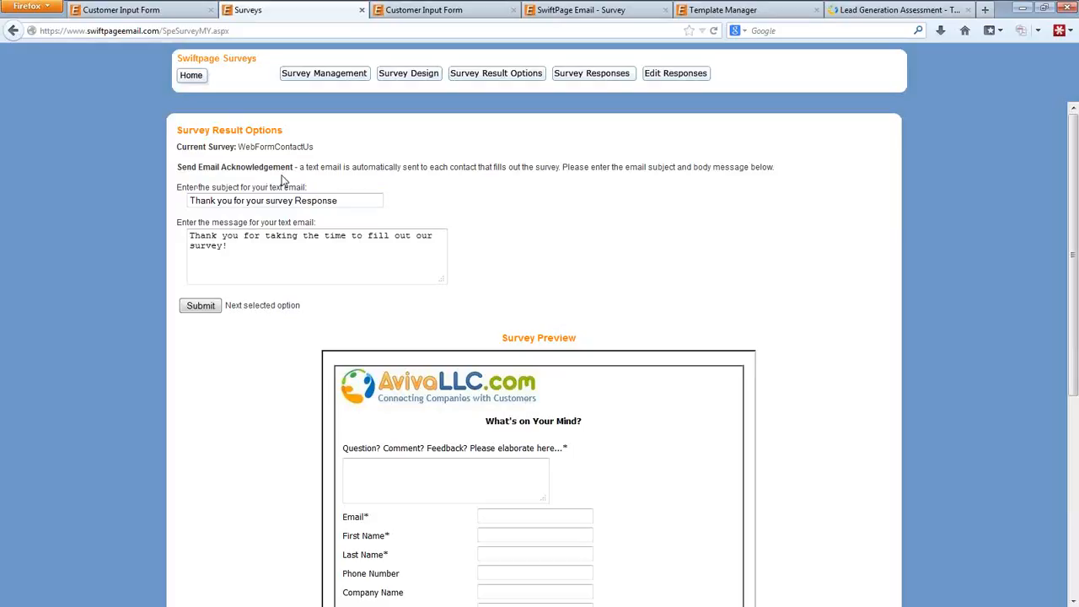
Accept the default acknowledgement email text and set "Web Form - Free DML Blueprint" as the drip marketing campaign to autoload.
click(241, 238)
click(201, 306)
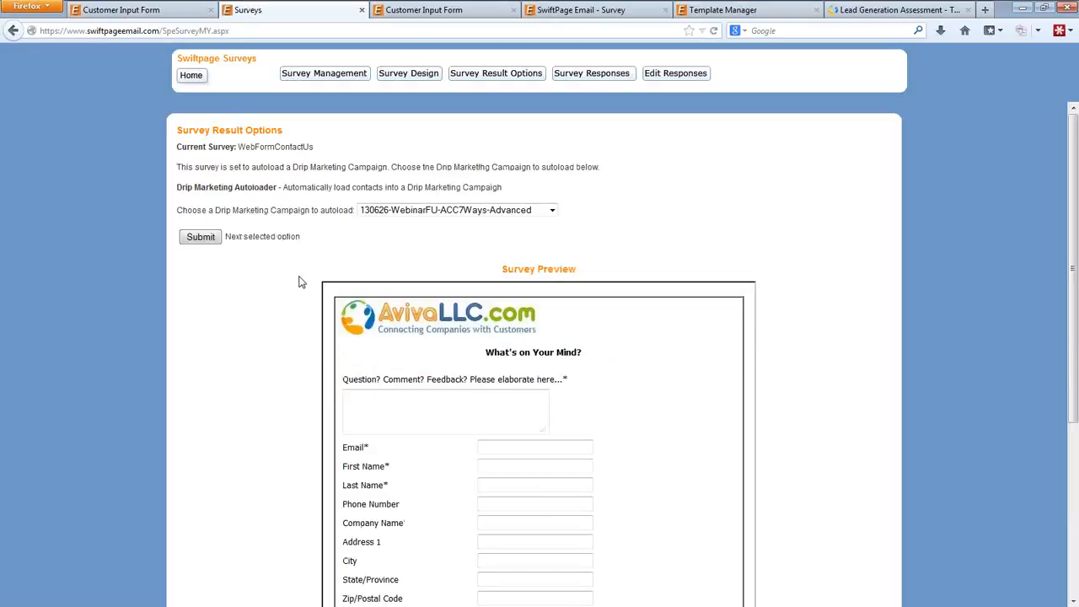
click(553, 211)
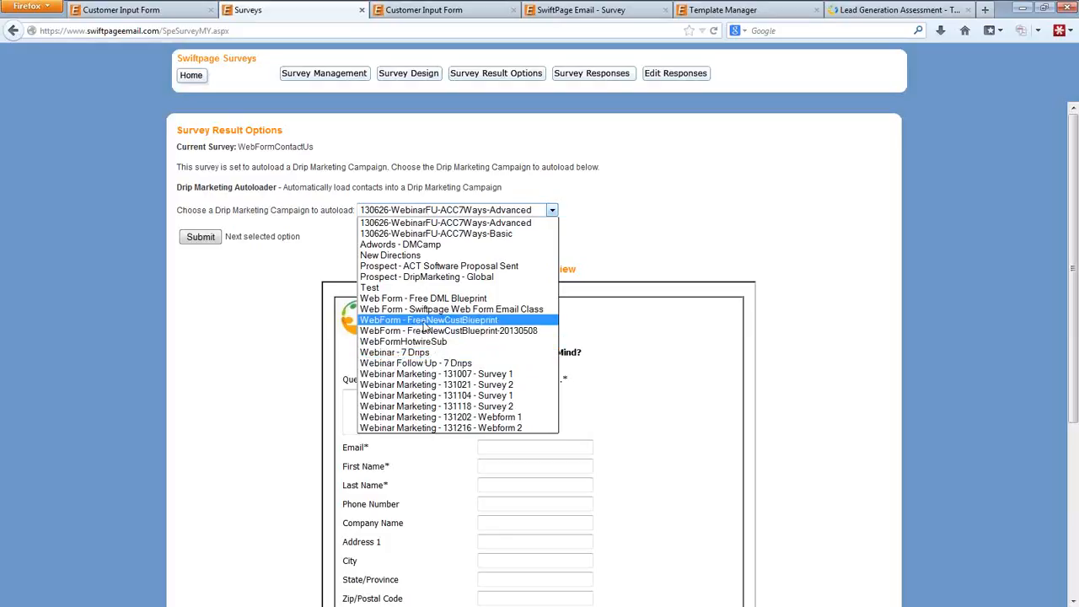
click(395, 299)
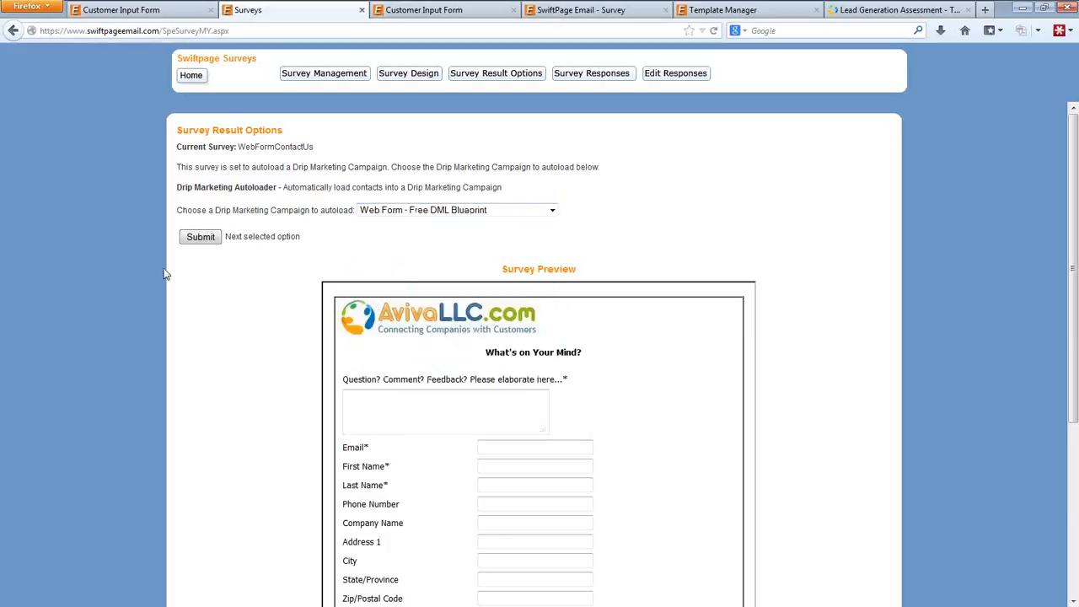
click(206, 240)
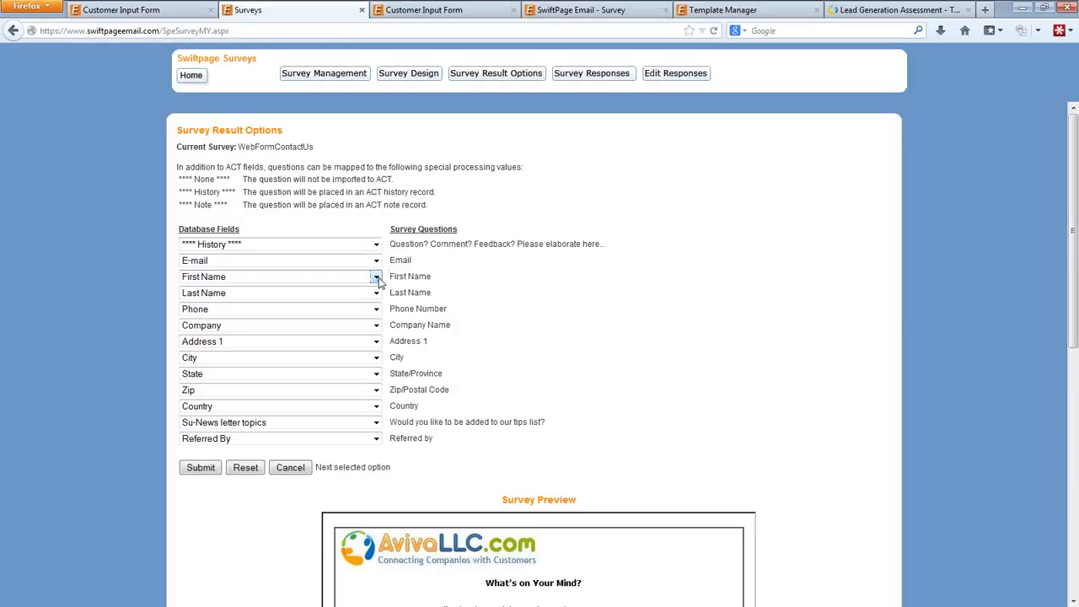
Review the ACT database field mapping, keep the comment question mapped to History and State/Province to State, and submit the mapping.
click(376, 243)
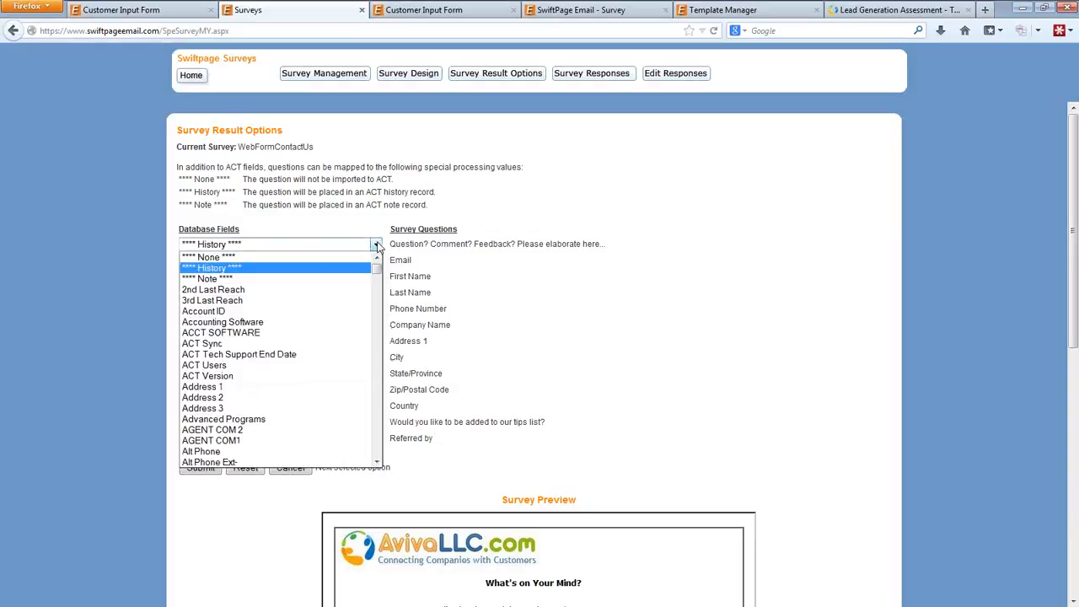
click(238, 270)
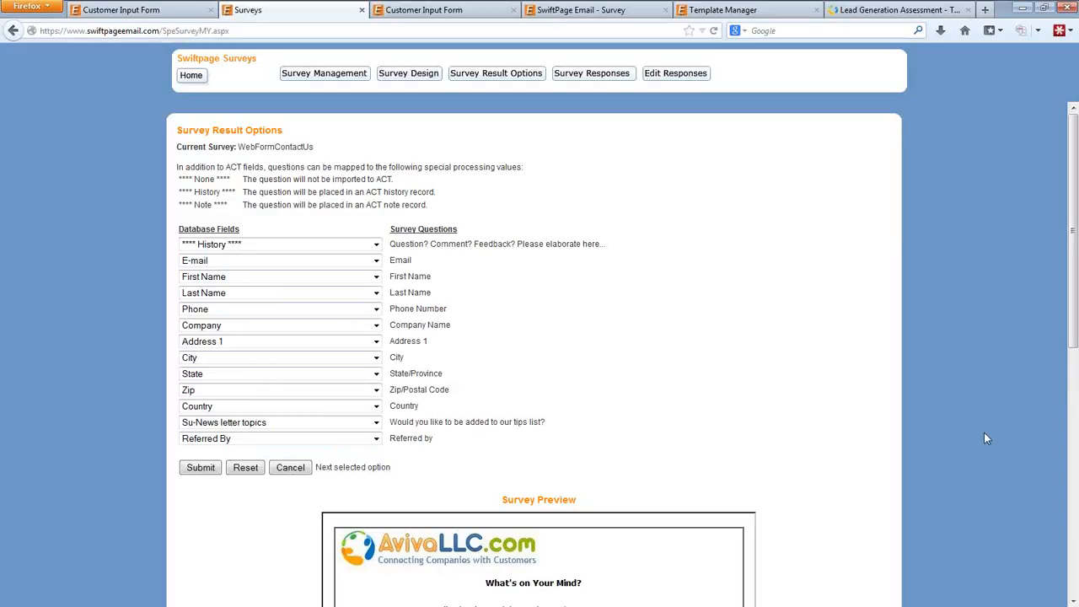
drag(1072, 274, 1073, 516)
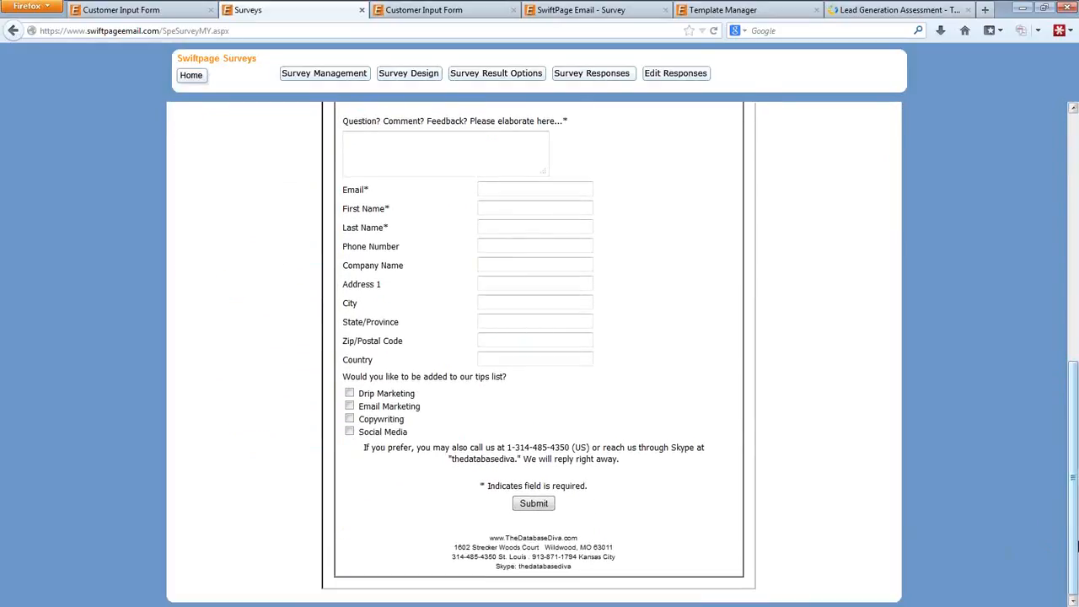
scroll(1076, 547, up, 10)
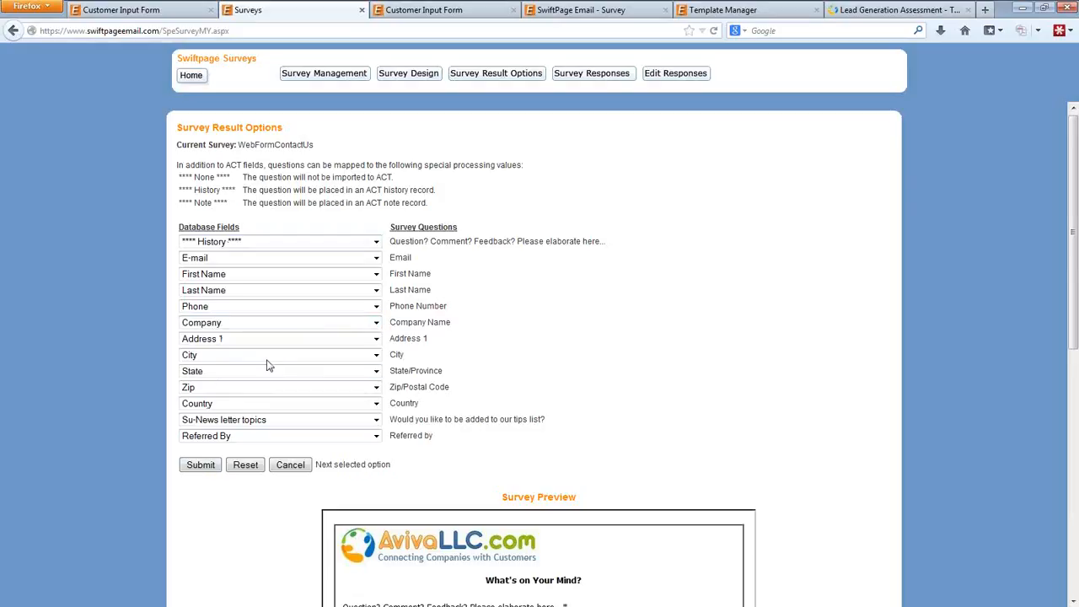
click(376, 372)
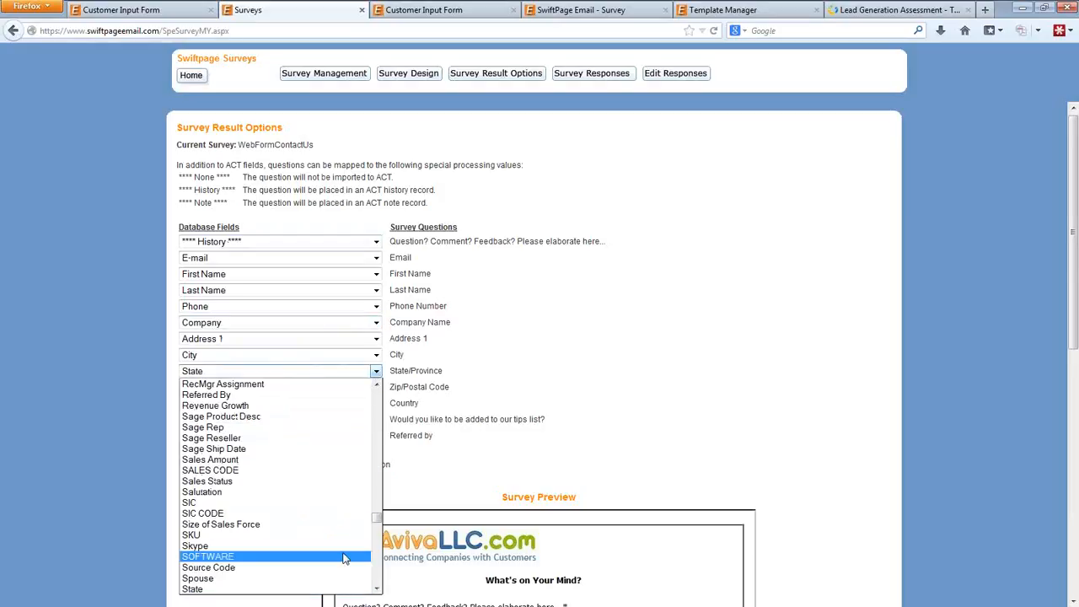
click(443, 477)
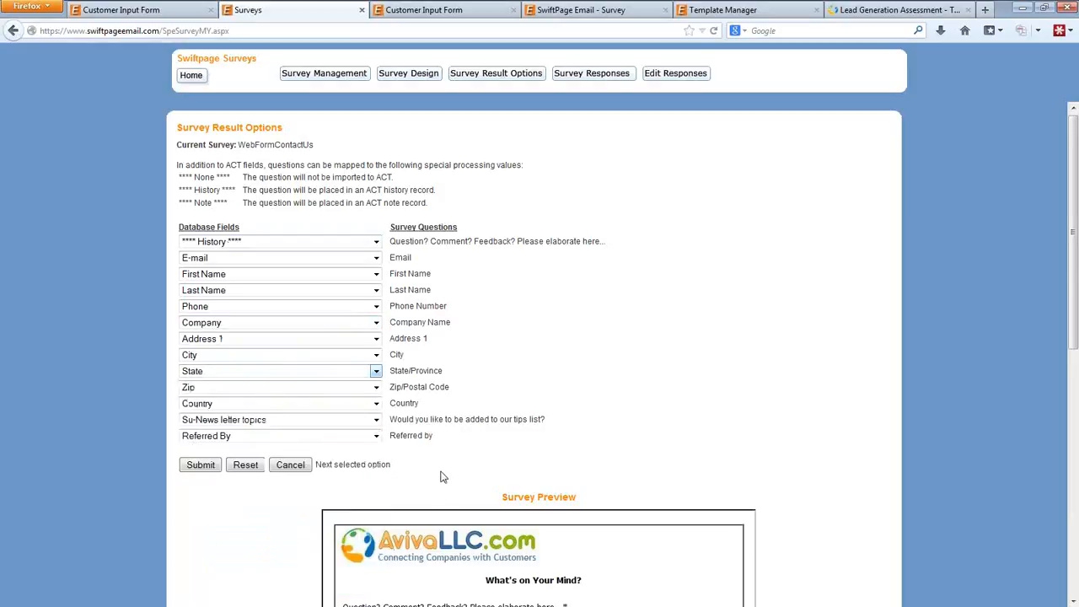
click(199, 466)
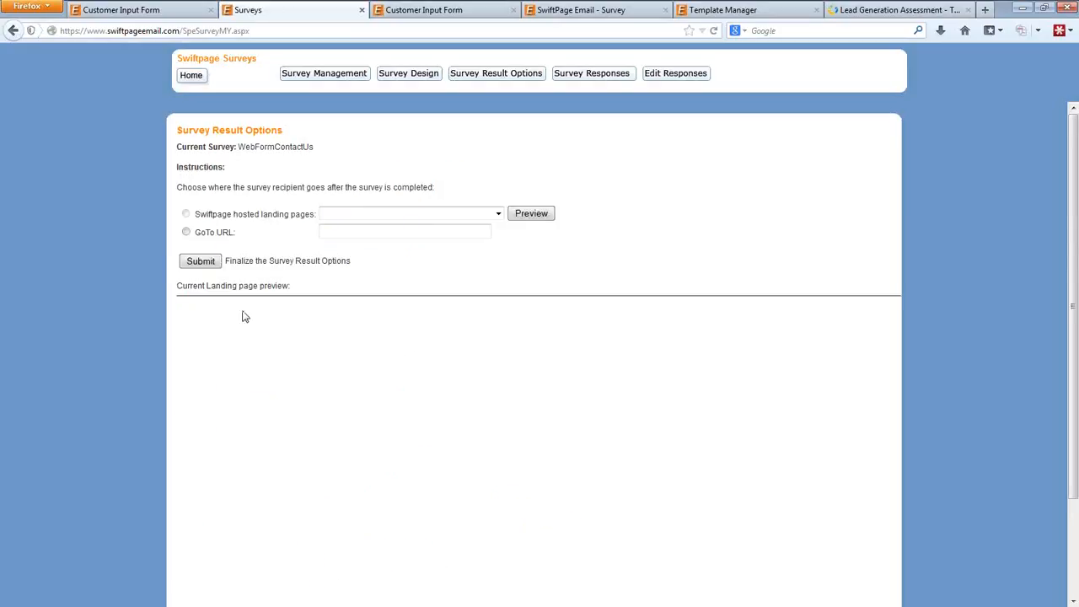
click(186, 231)
text(http://www.avivallc.com)
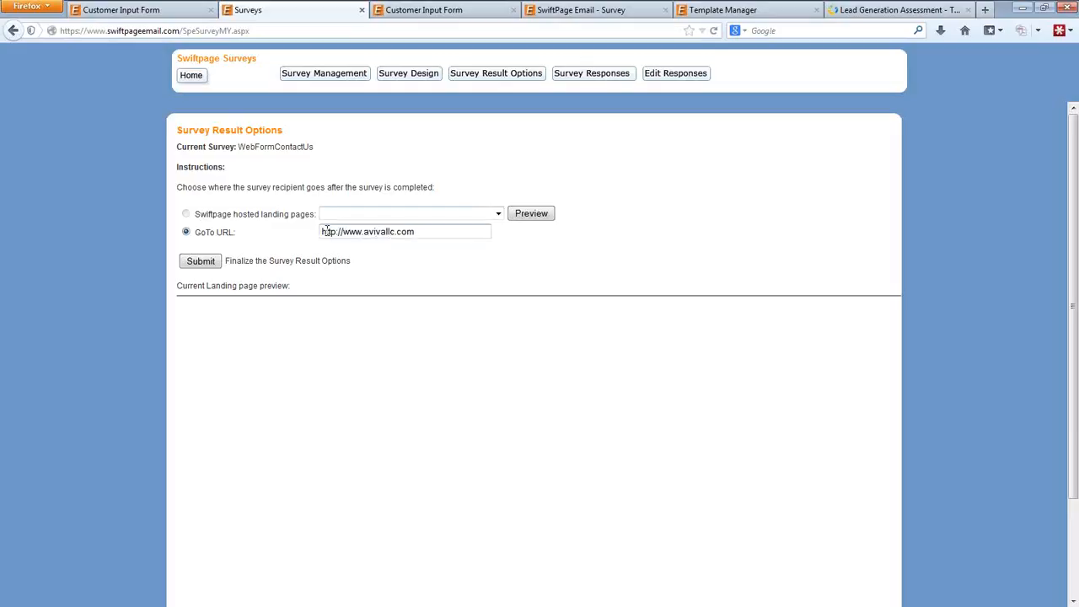
click(211, 267)
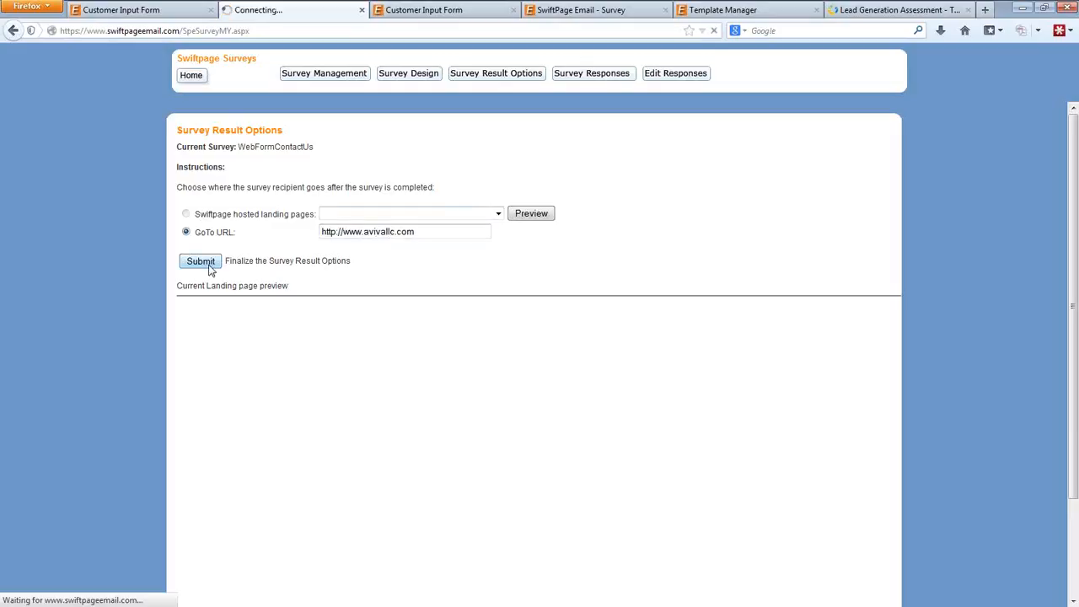